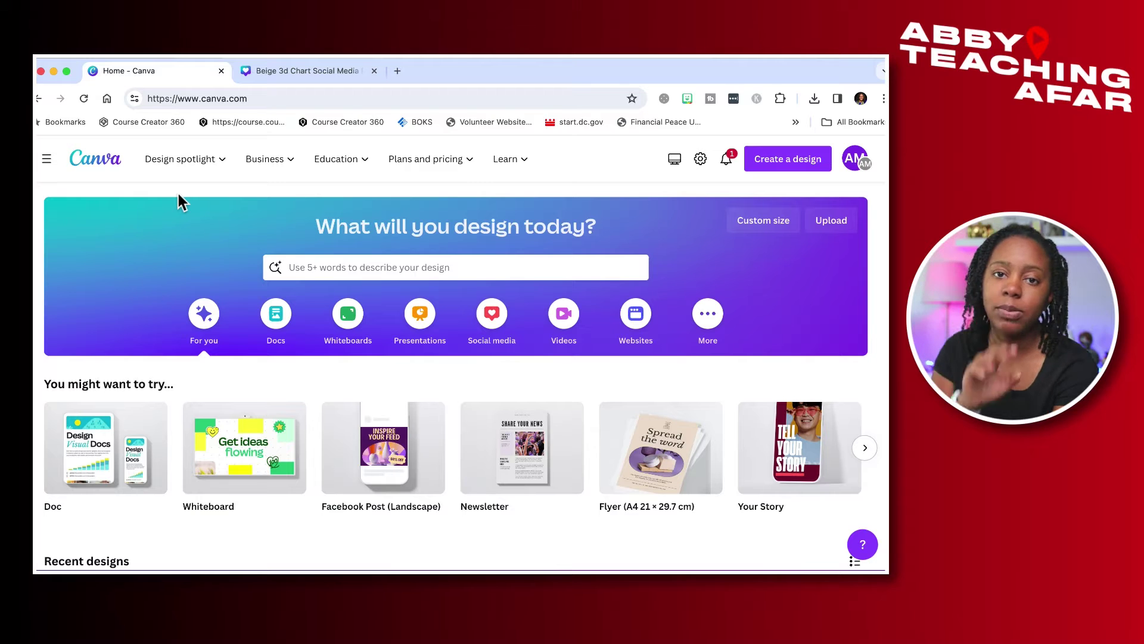
# - Search Canva's templates for 'infographic' and skim the results
pyautogui.click(338, 268)
pyautogui.write('infographic')
pyautogui.press('Return')
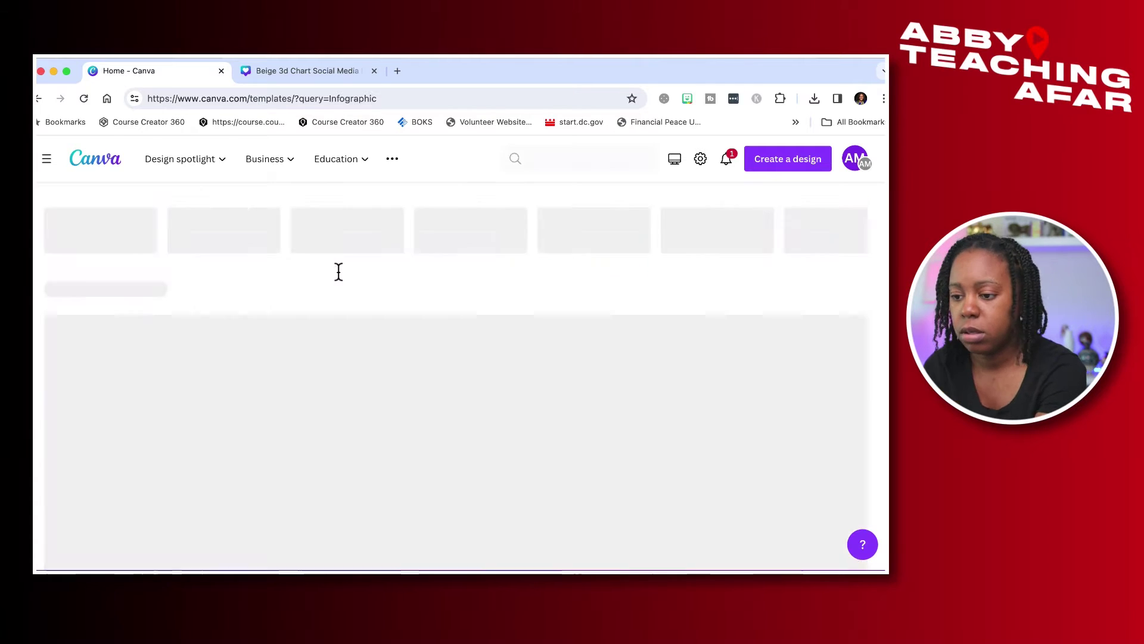
pyautogui.scroll(-8, 443, 313)
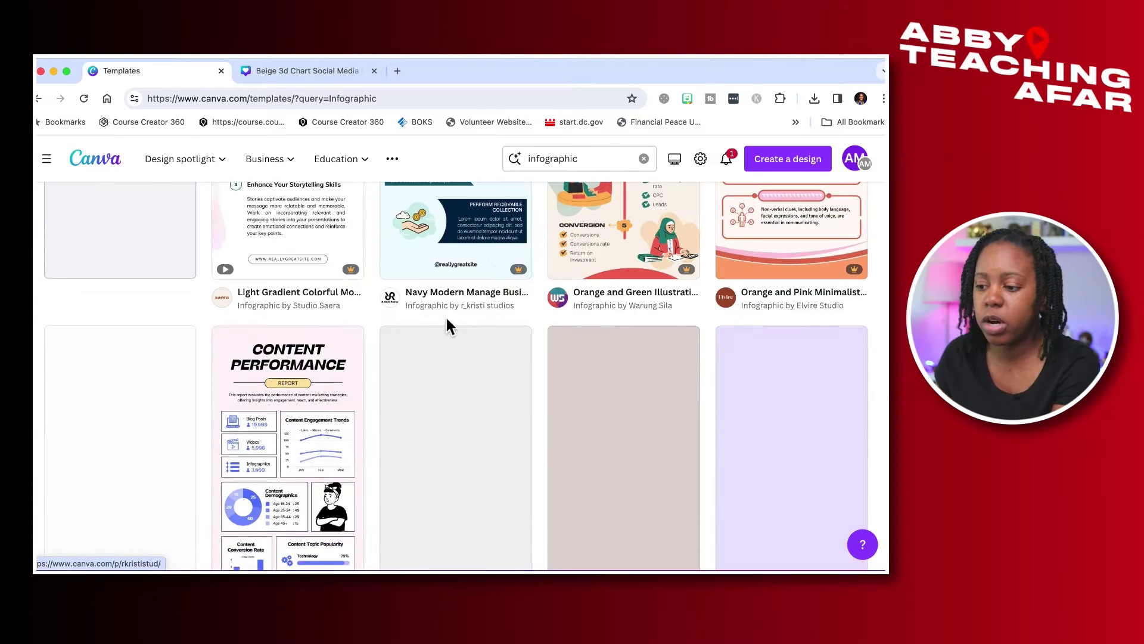
pyautogui.scroll(3, 447, 325)
pyautogui.scroll(5, 448, 327)
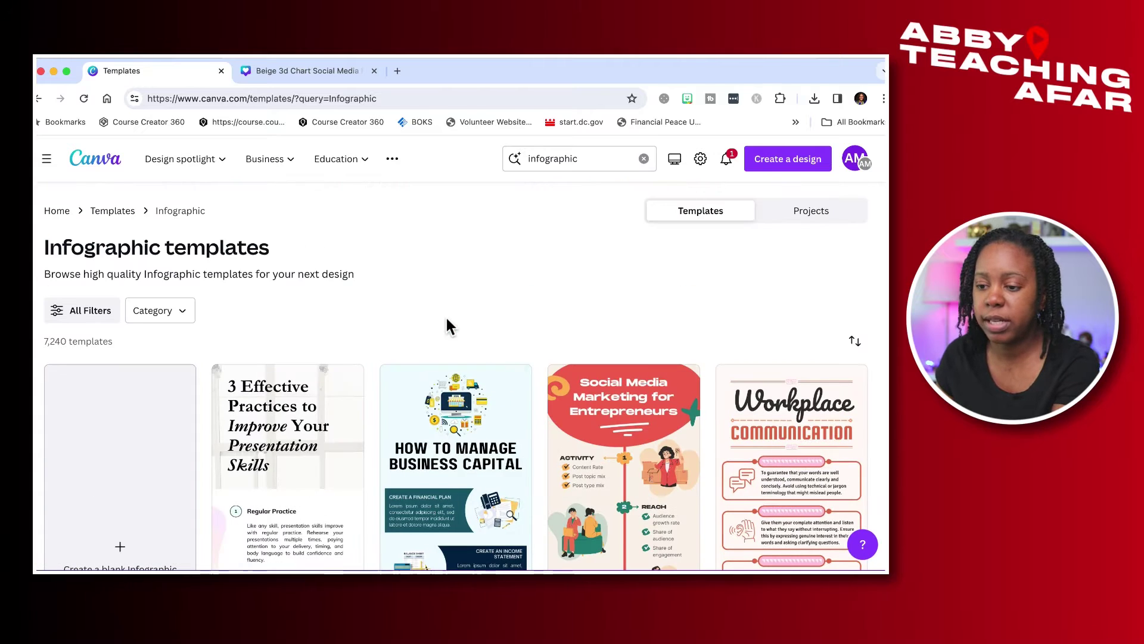
# - Filter the results to Social Media > Instagram Posts and open the Pastel Pink Beige template
pyautogui.click(183, 310)
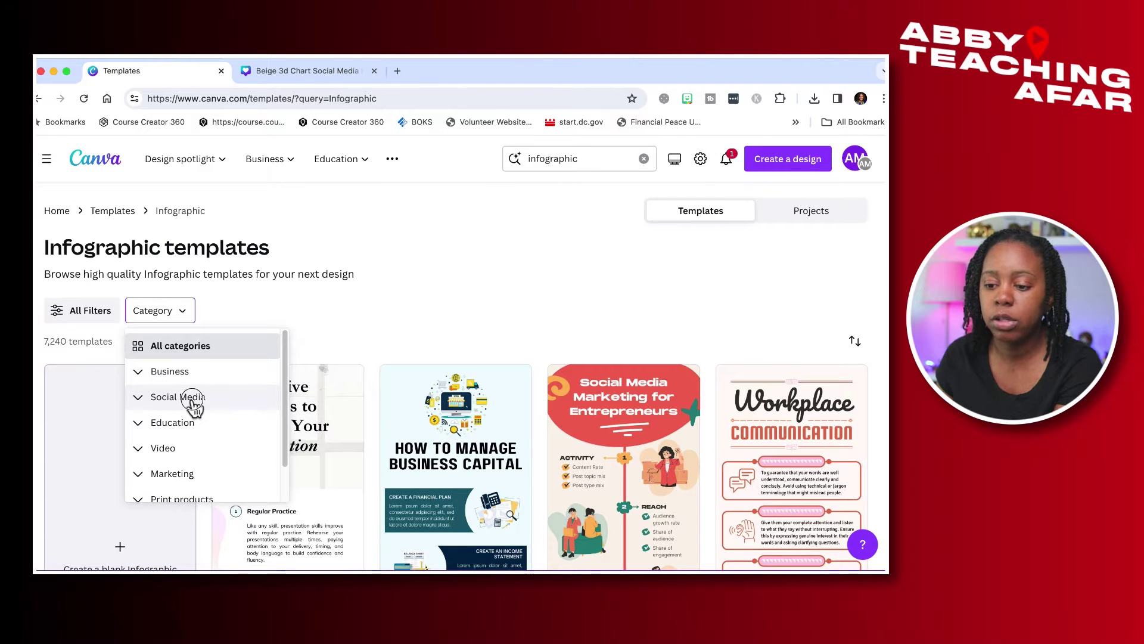
pyautogui.click(193, 403)
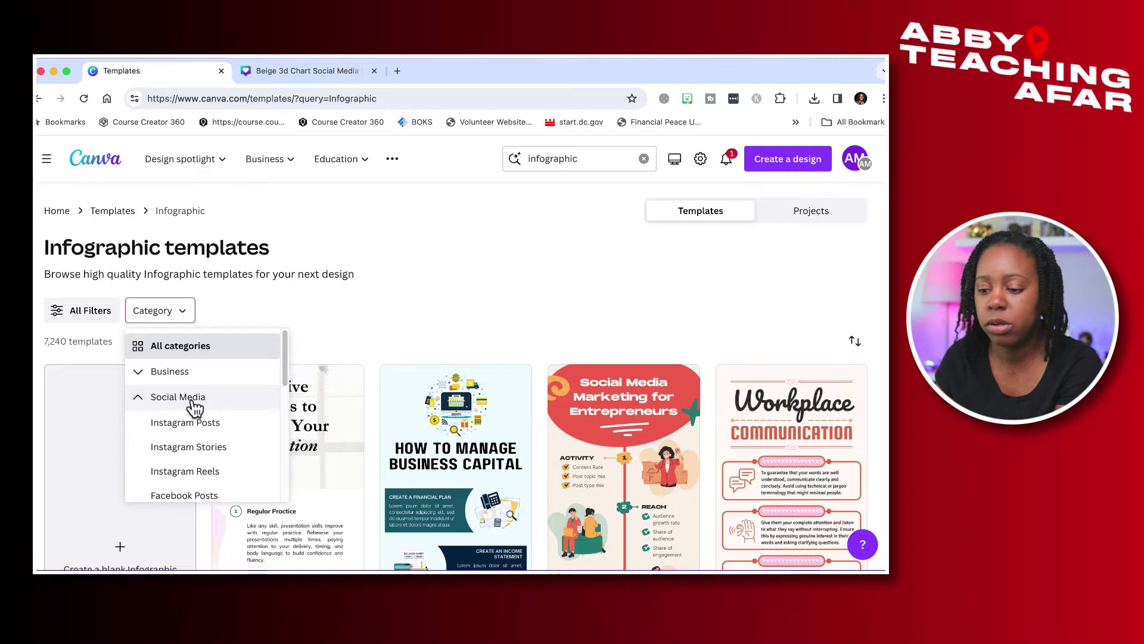
pyautogui.scroll(-1, 192, 403)
pyautogui.click(186, 381)
pyautogui.scroll(-4, 509, 352)
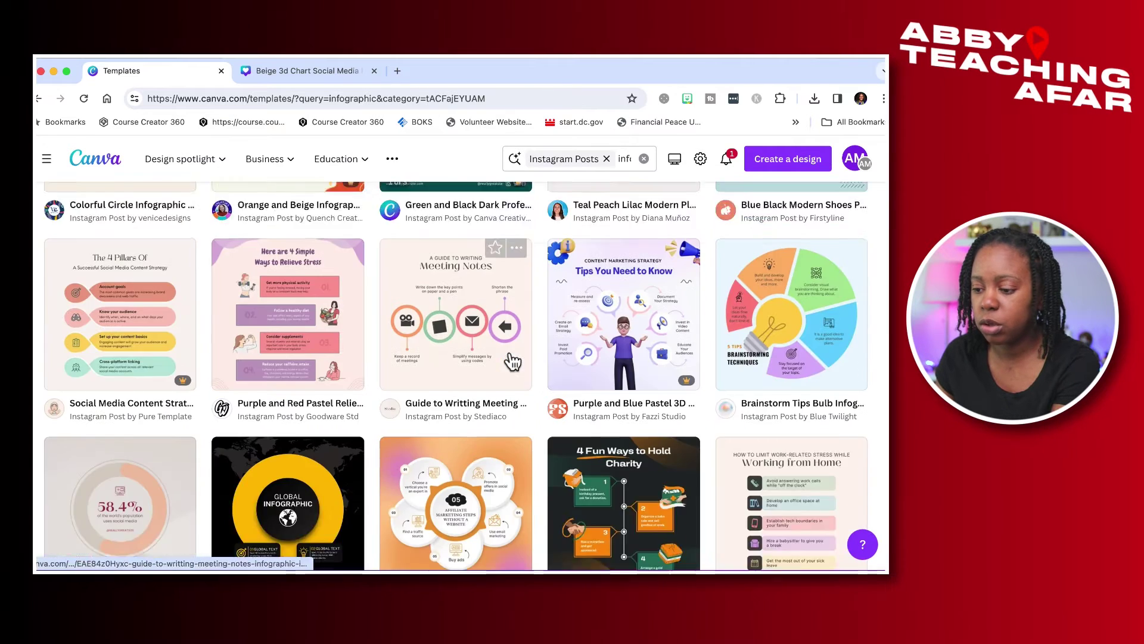
pyautogui.scroll(-5, 511, 360)
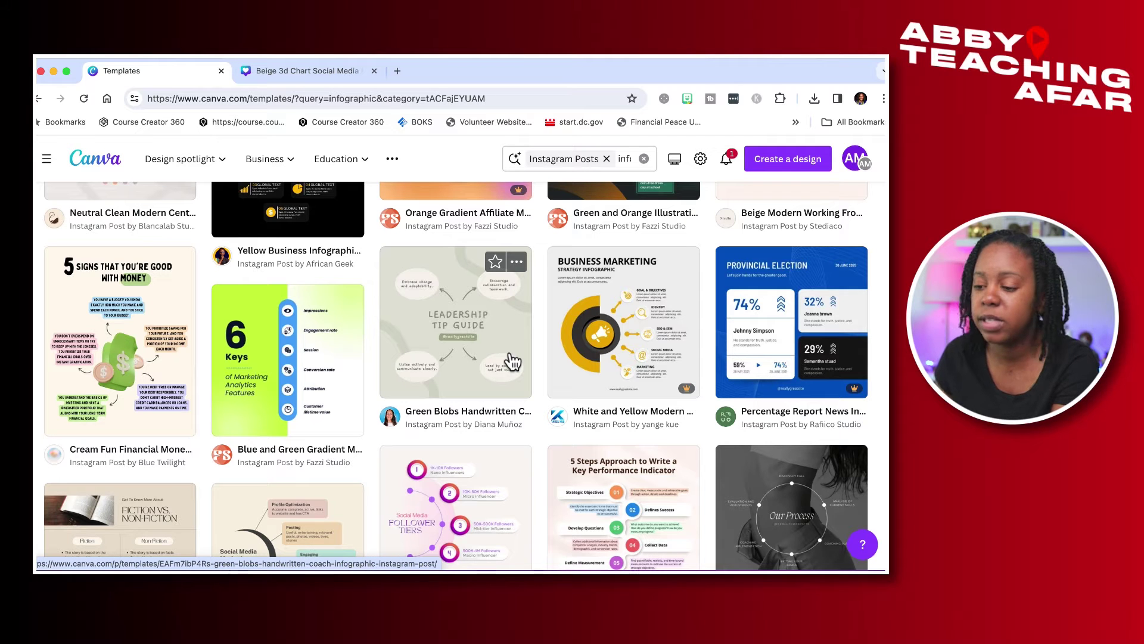
pyautogui.scroll(-5, 511, 361)
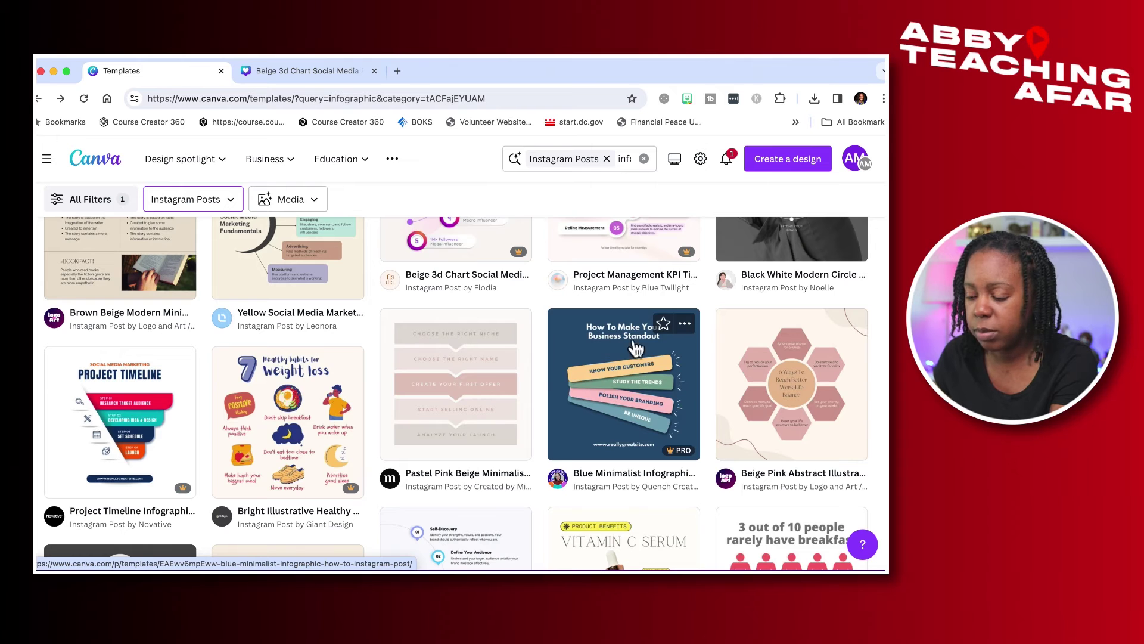
pyautogui.moveTo(667, 451)
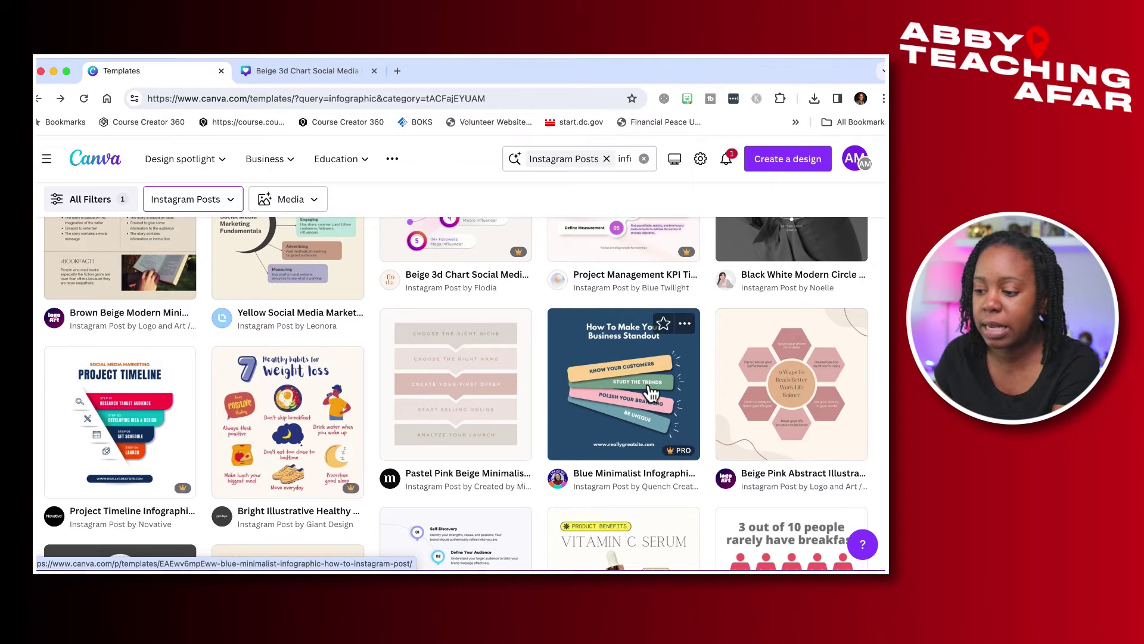
pyautogui.click(469, 388)
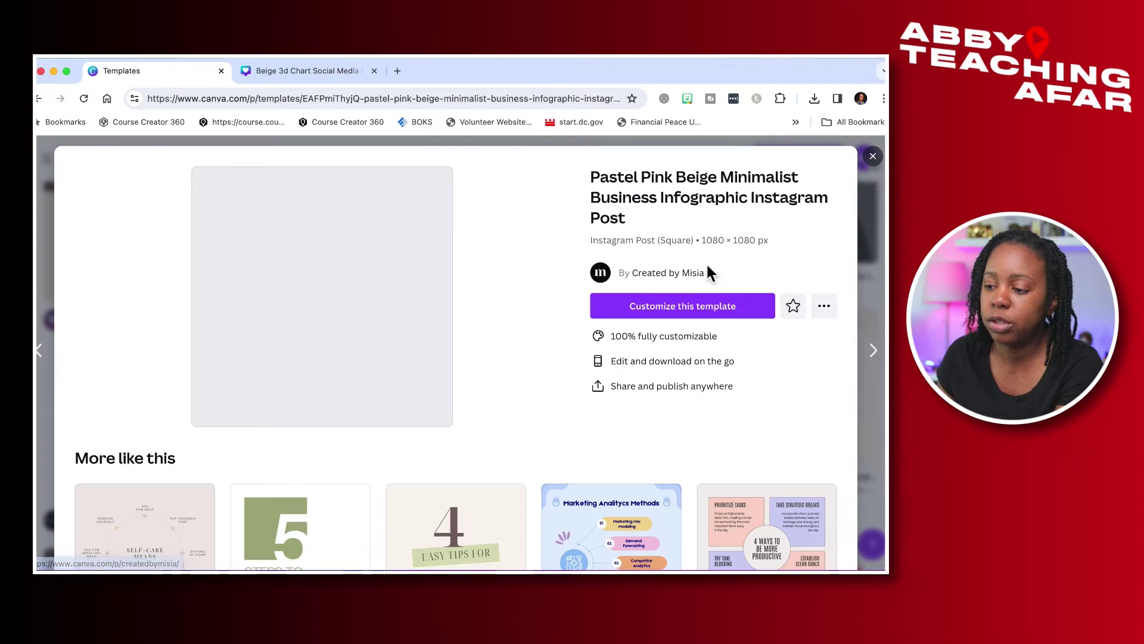
# - Customize the Pastel Pink Beige template and edit the top 'CHOOSE THE RIGHT NICHE' bar text
pyautogui.click(676, 307)
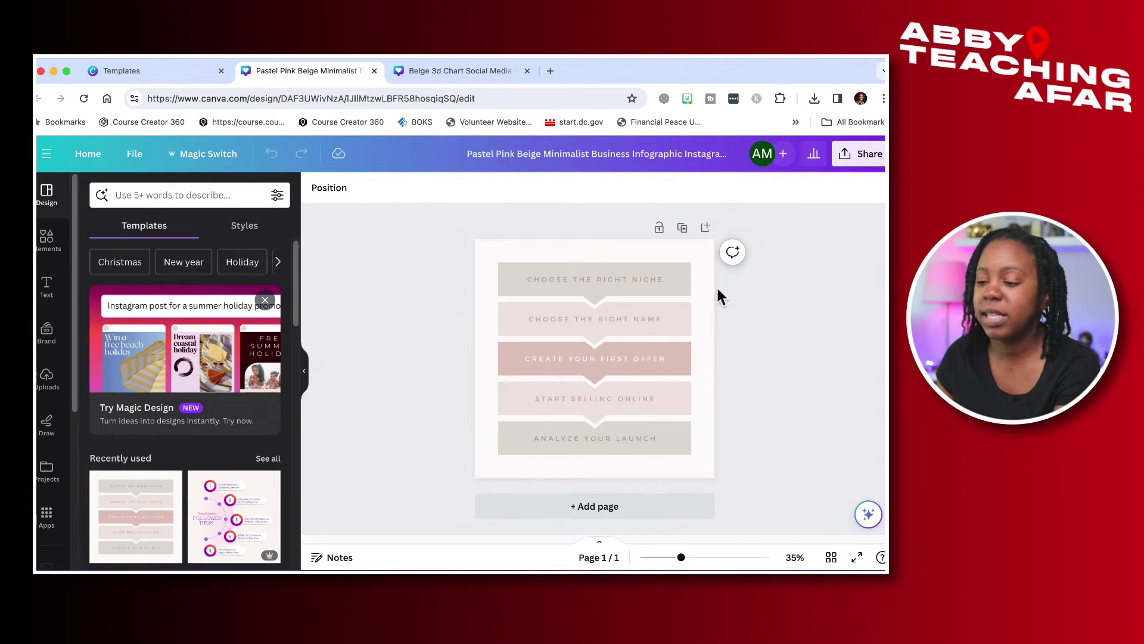
pyautogui.click(621, 283)
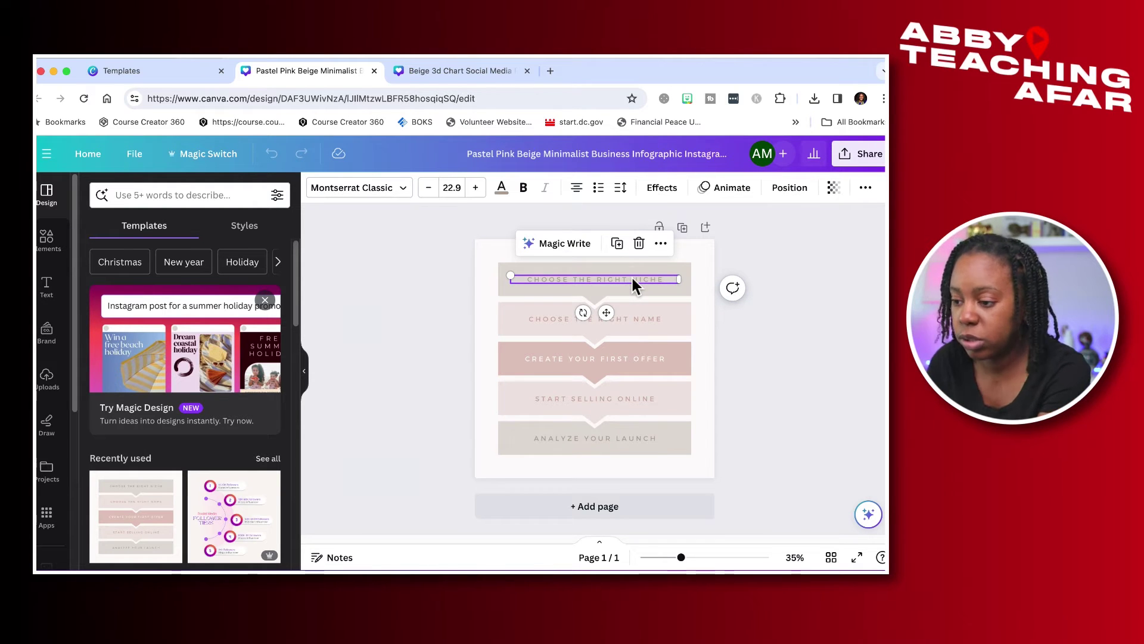
pyautogui.doubleClick(632, 278)
pyautogui.moveTo(631, 274); pyautogui.dragTo(633, 441)
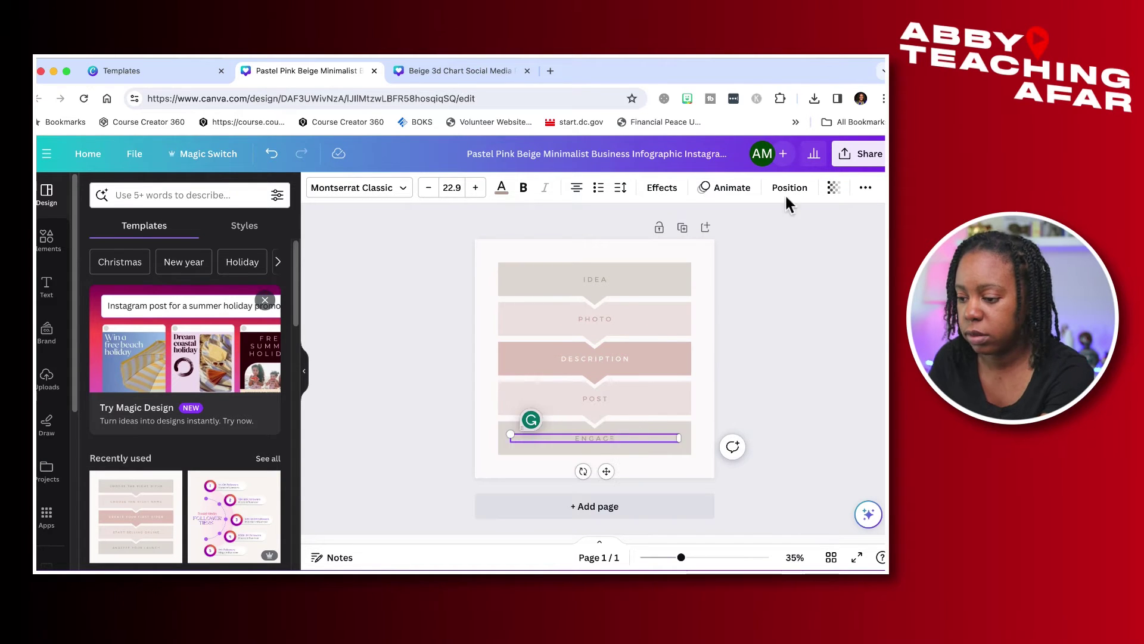
pyautogui.press('super+z')
# - Search the Elements library for 'idea' graphics
pyautogui.click(486, 280)
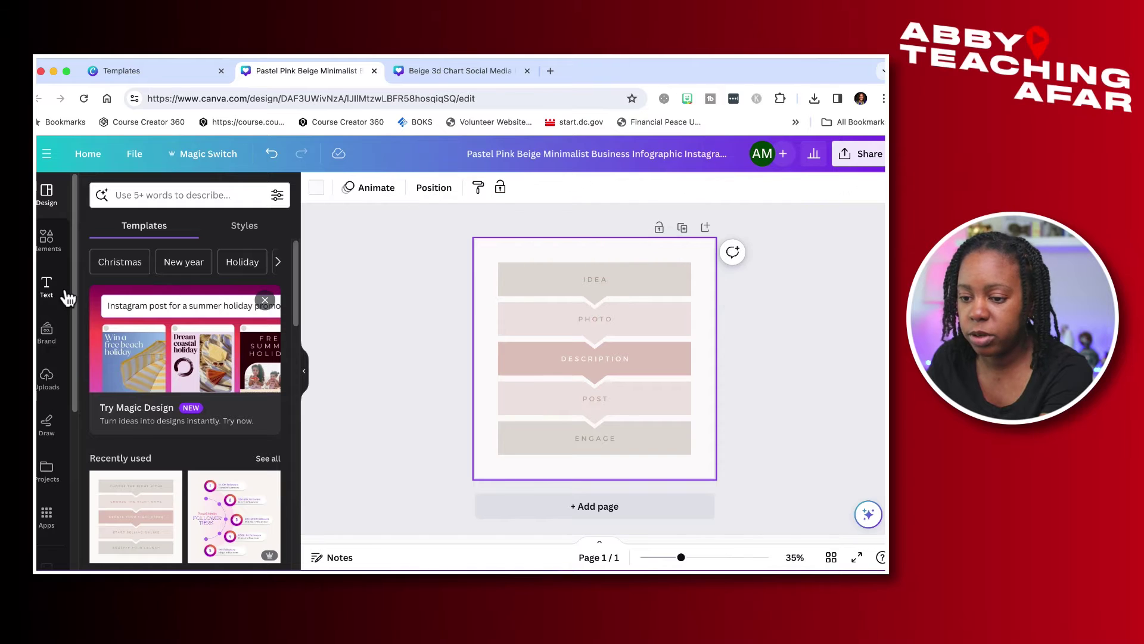
pyautogui.click(44, 239)
pyautogui.click(170, 196)
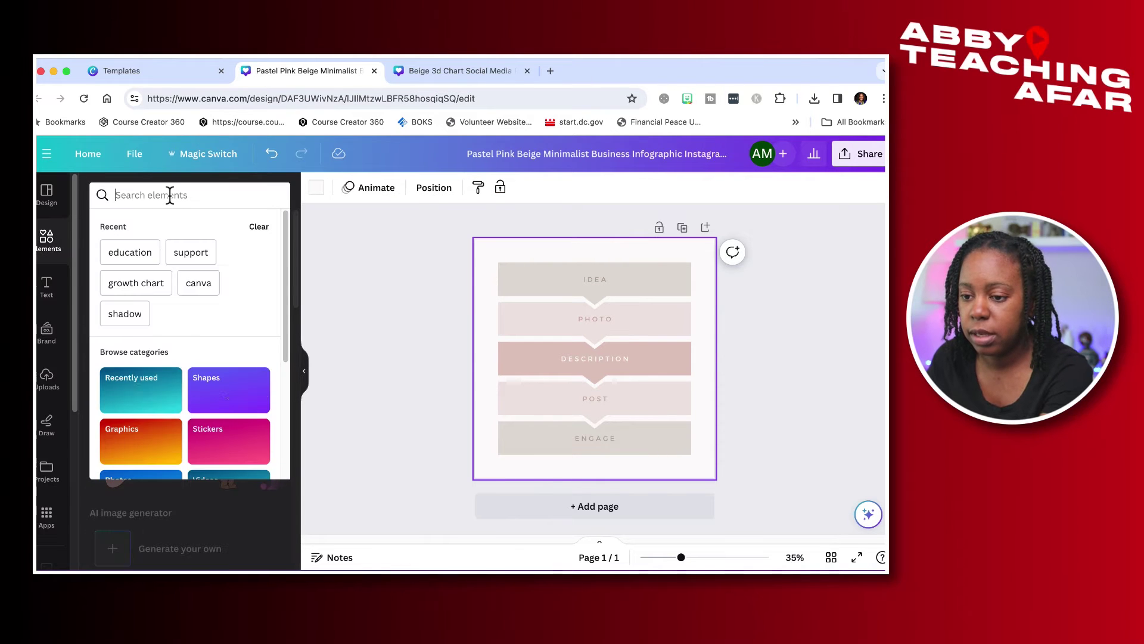
pyautogui.write('idea')
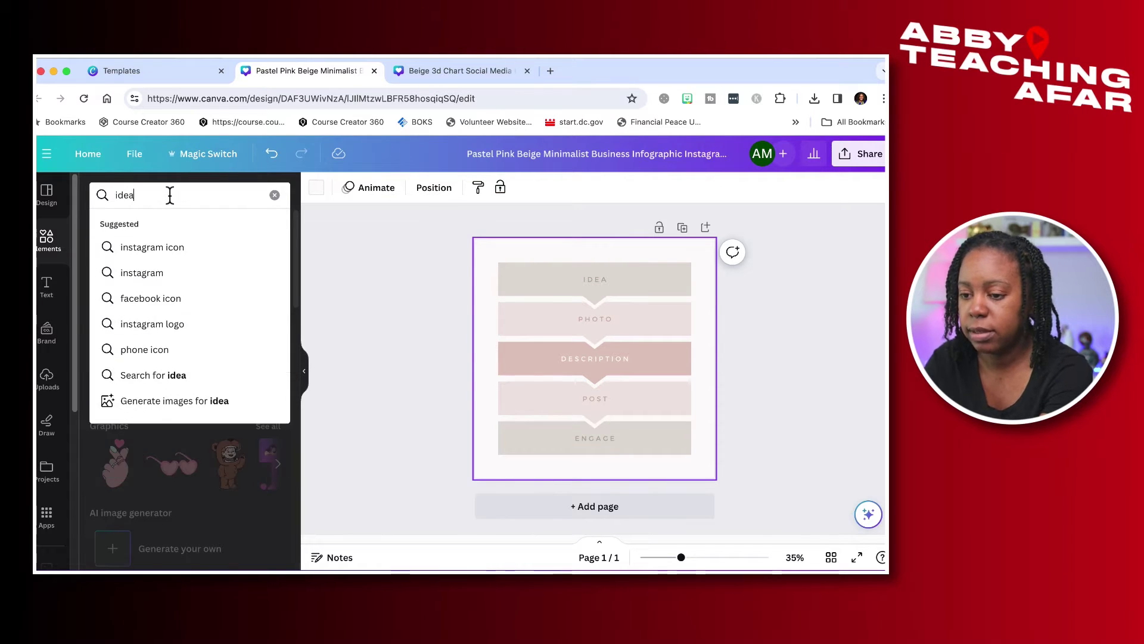
pyautogui.press('Return')
# - Add the white rayed lightbulb graphic, shrink it, and move it to the top-left beside IDEA
pyautogui.click(171, 335)
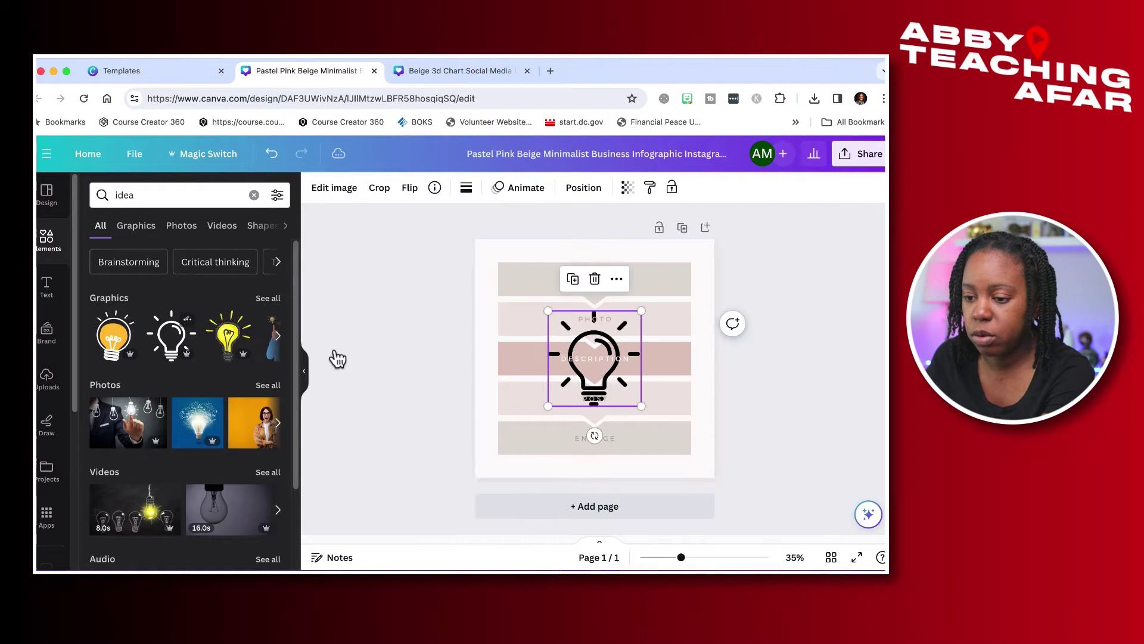
pyautogui.press('super+z')
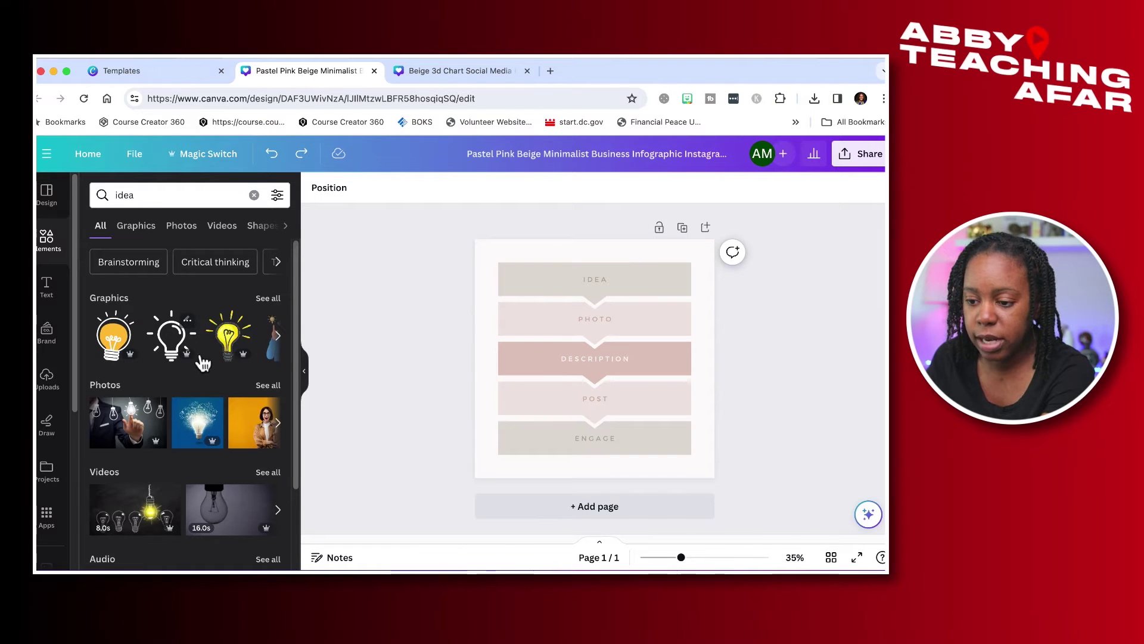
pyautogui.click(263, 299)
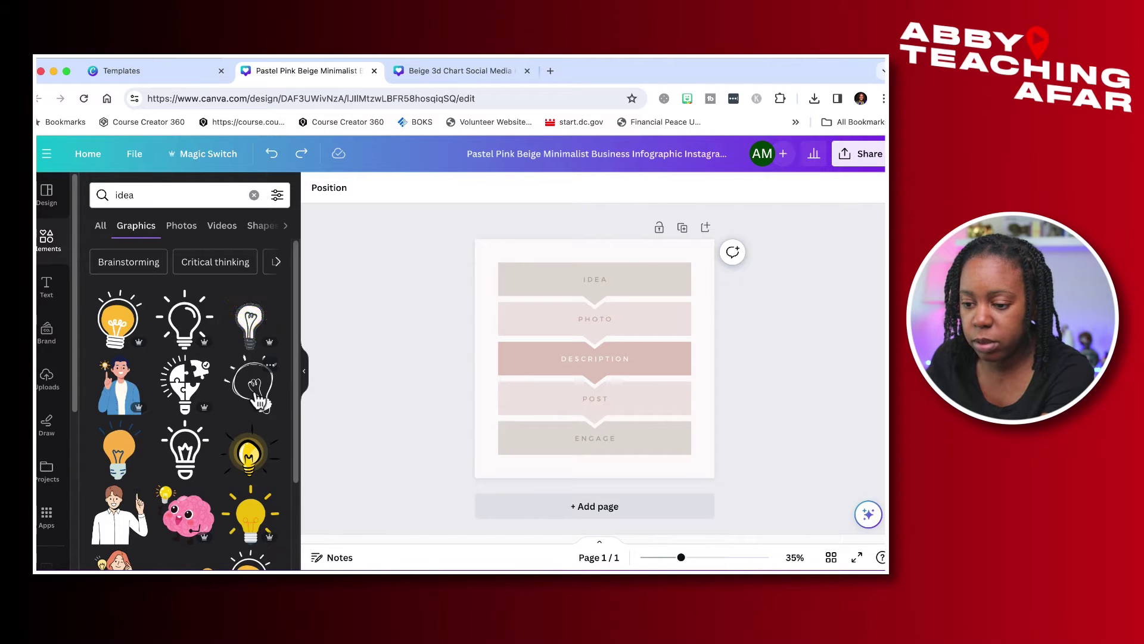
pyautogui.click(185, 456)
pyautogui.moveTo(599, 334); pyautogui.dragTo(535, 266)
pyautogui.moveTo(567, 332); pyautogui.dragTo(517, 274)
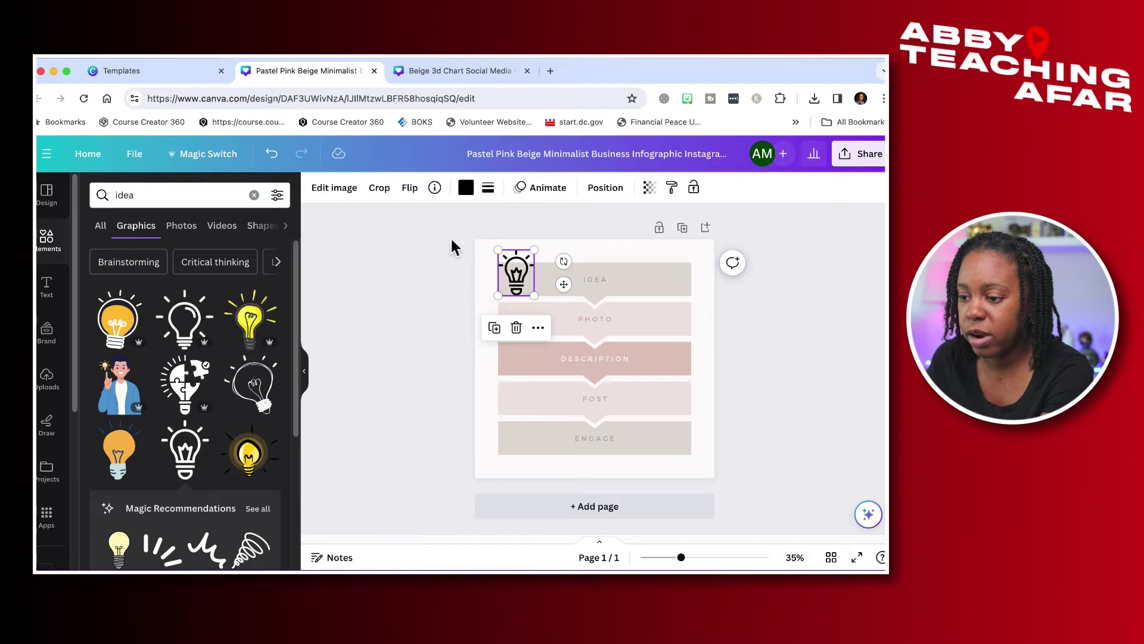
pyautogui.click(468, 189)
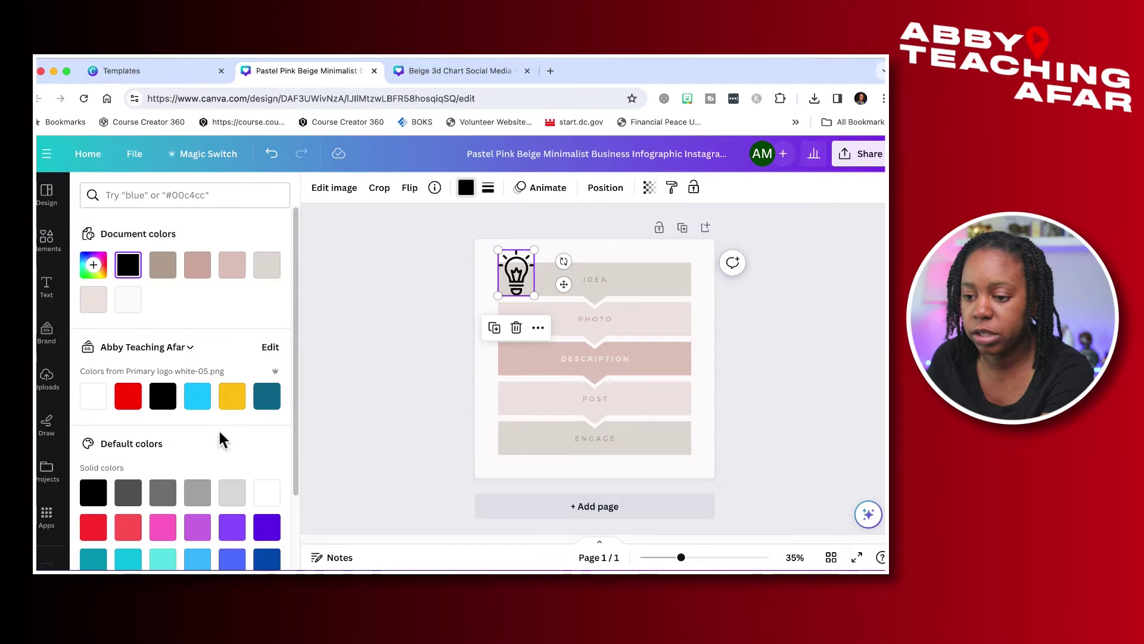
# - Make the lightbulb yellow, fill the IDEA bar black, and shrink the bulb inside it
pyautogui.click(234, 399)
pyautogui.click(508, 266)
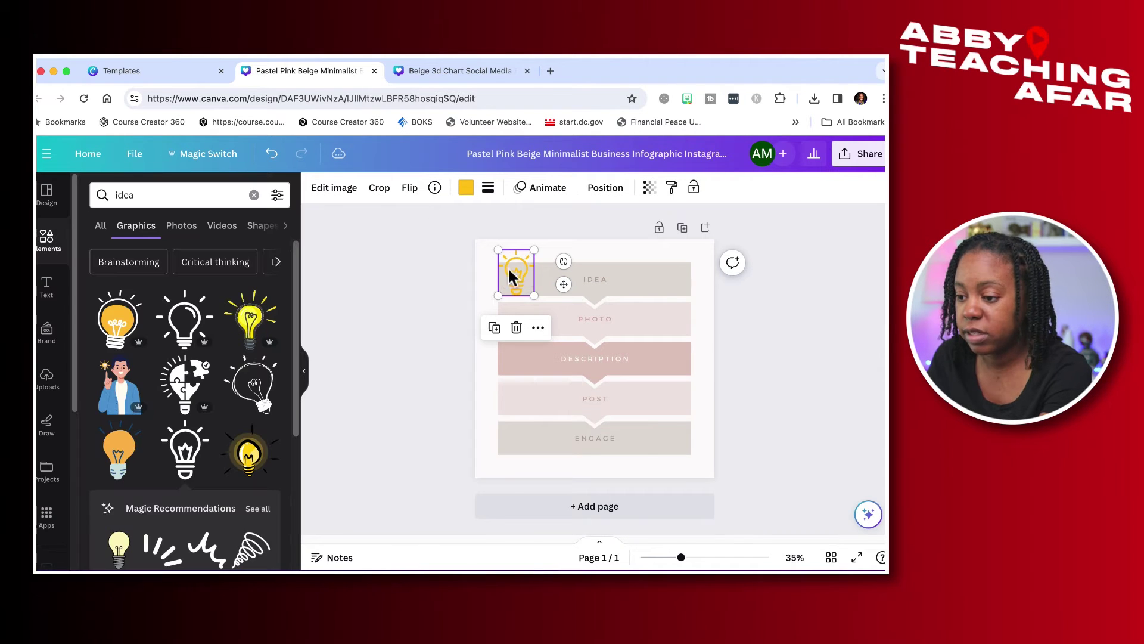
pyautogui.click(671, 268)
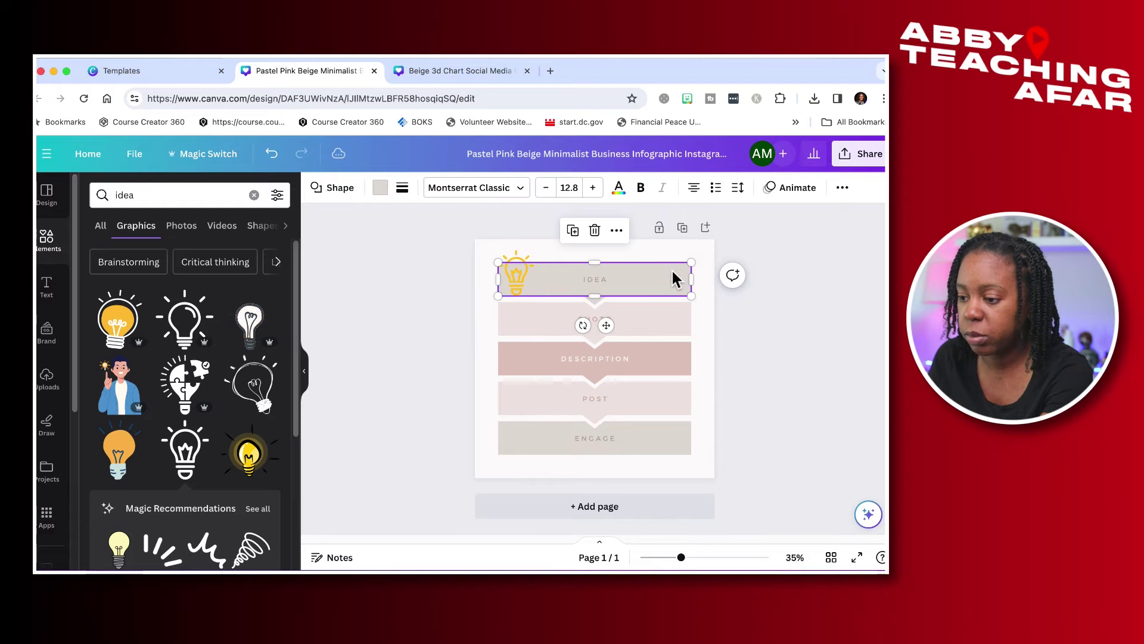
pyautogui.click(381, 188)
pyautogui.click(162, 265)
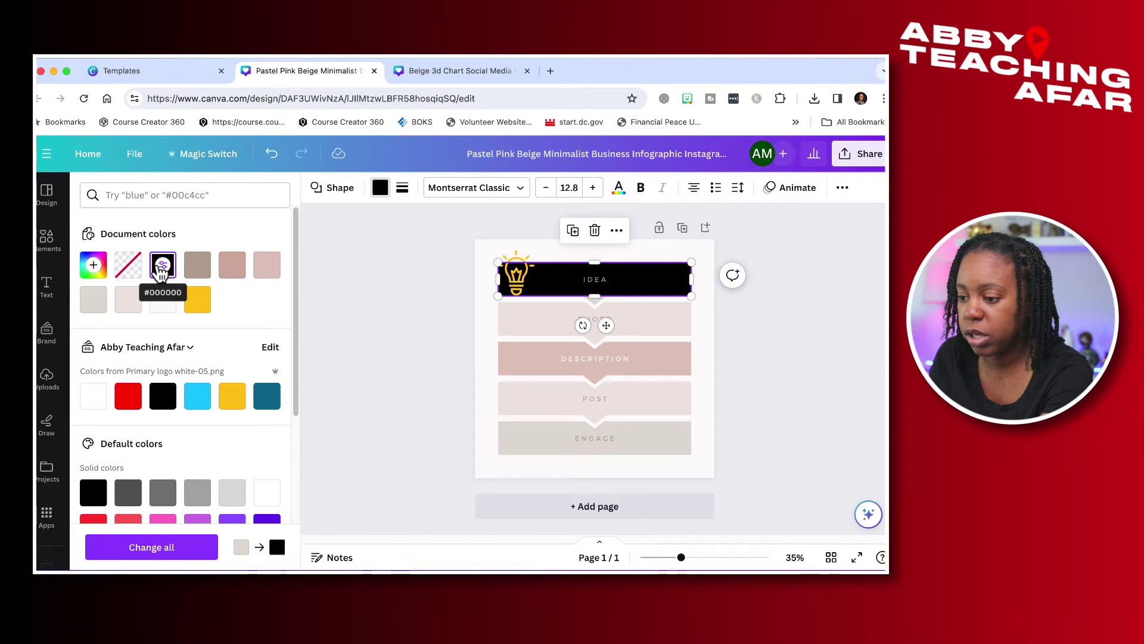
pyautogui.click(561, 292)
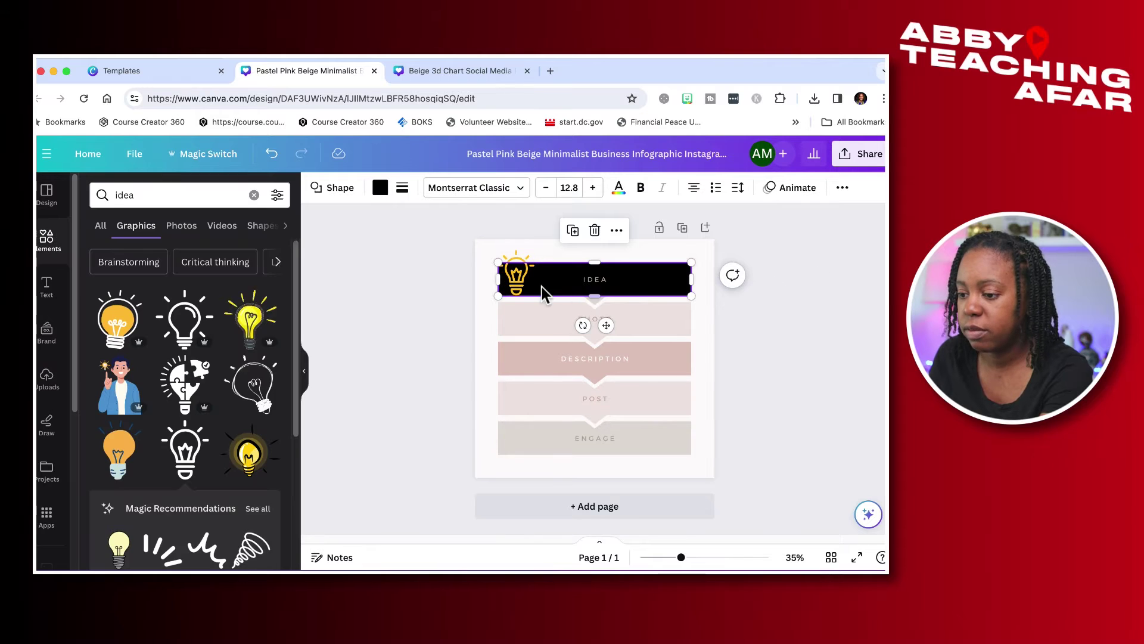
pyautogui.moveTo(529, 257); pyautogui.dragTo(523, 263)
pyautogui.click(756, 317)
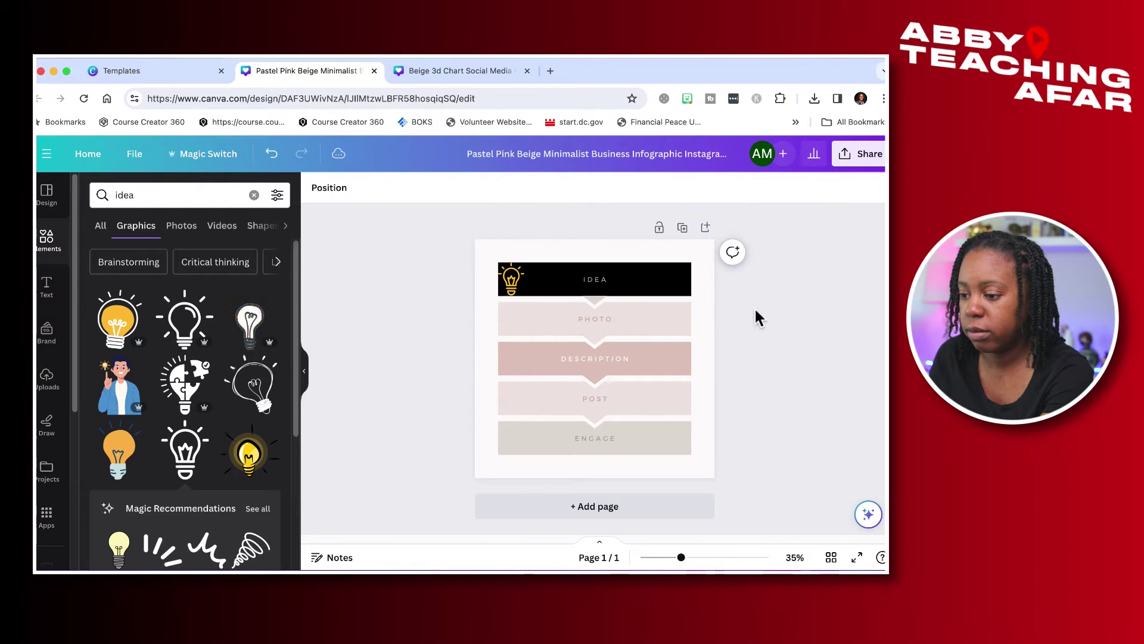
# - Turn the small arrow under the IDEA bar black
pyautogui.click(594, 304)
pyautogui.click(380, 188)
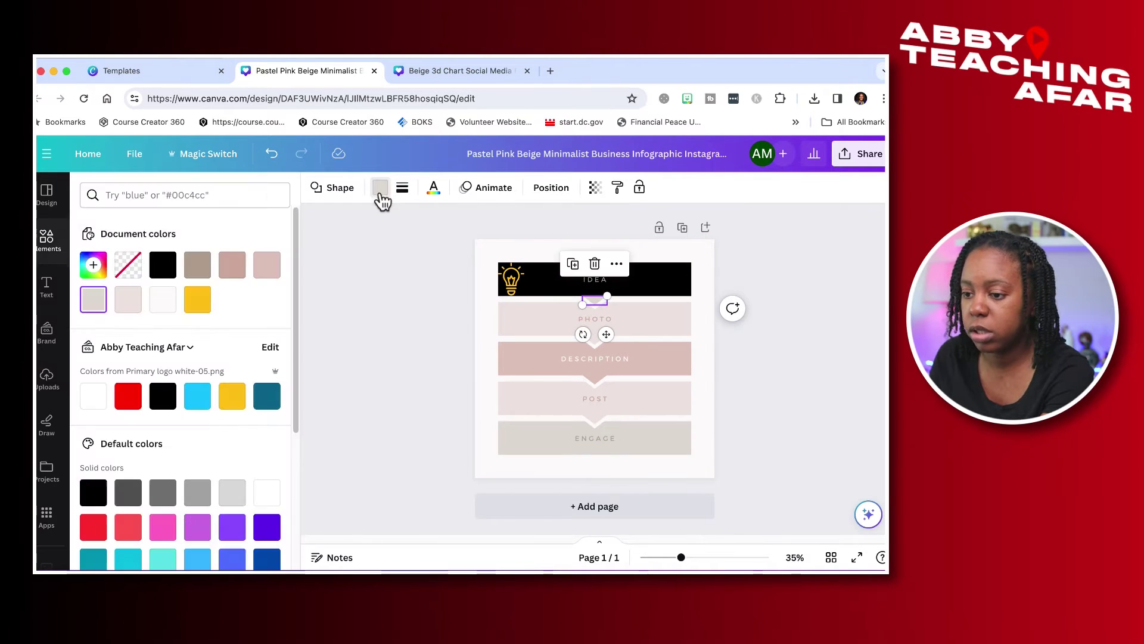
pyautogui.click(163, 265)
pyautogui.click(649, 329)
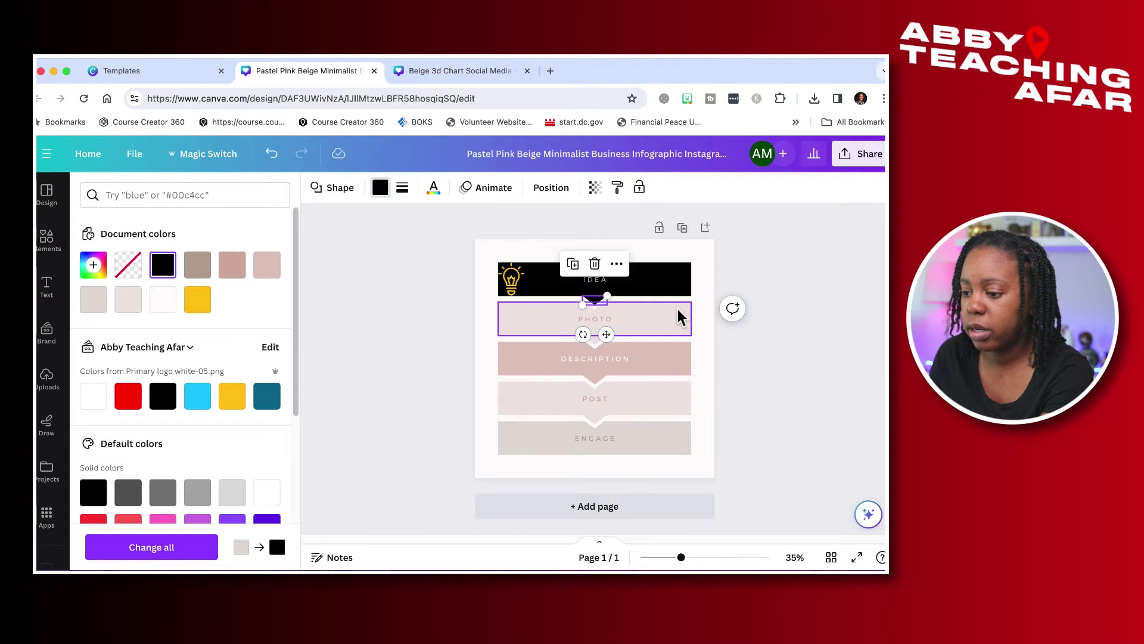
pyautogui.click(48, 239)
pyautogui.click(179, 197)
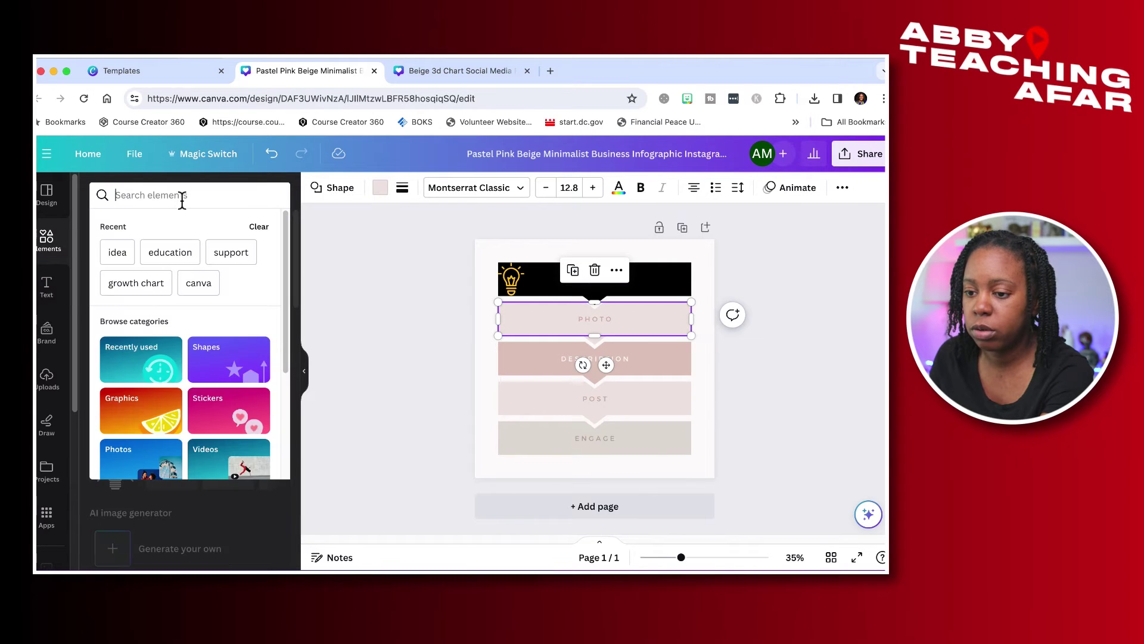
# - Search 'photo' graphics and place a shrunken plain camera outline at the PHOTO bar's right end
pyautogui.write('photo')
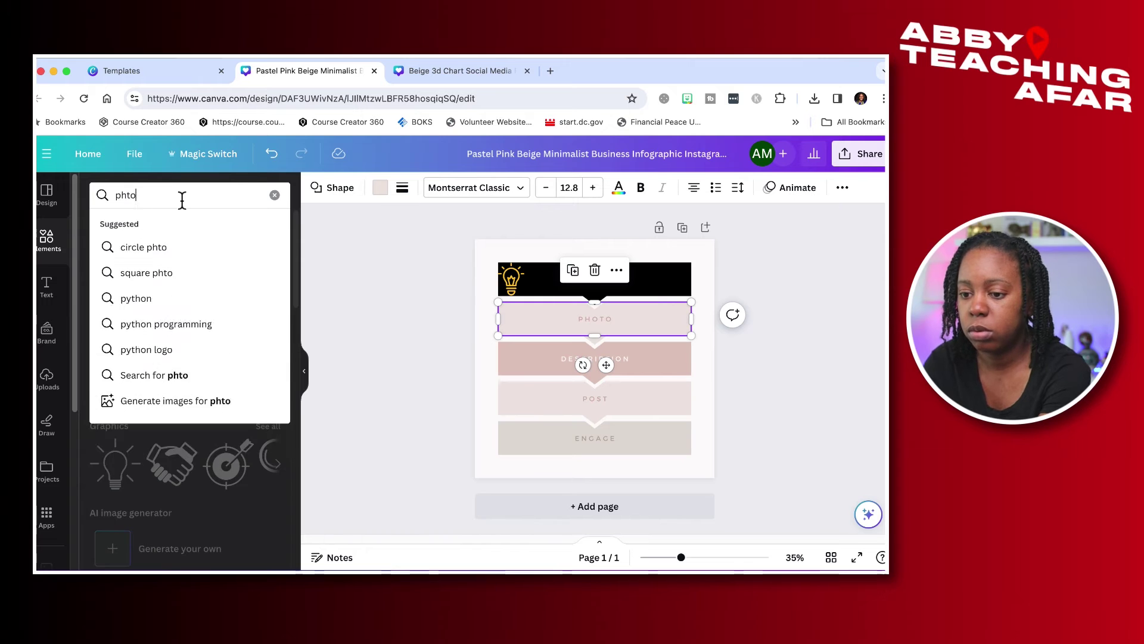
pyautogui.press('Return')
pyautogui.click(230, 333)
pyautogui.press('Delete')
pyautogui.click(268, 298)
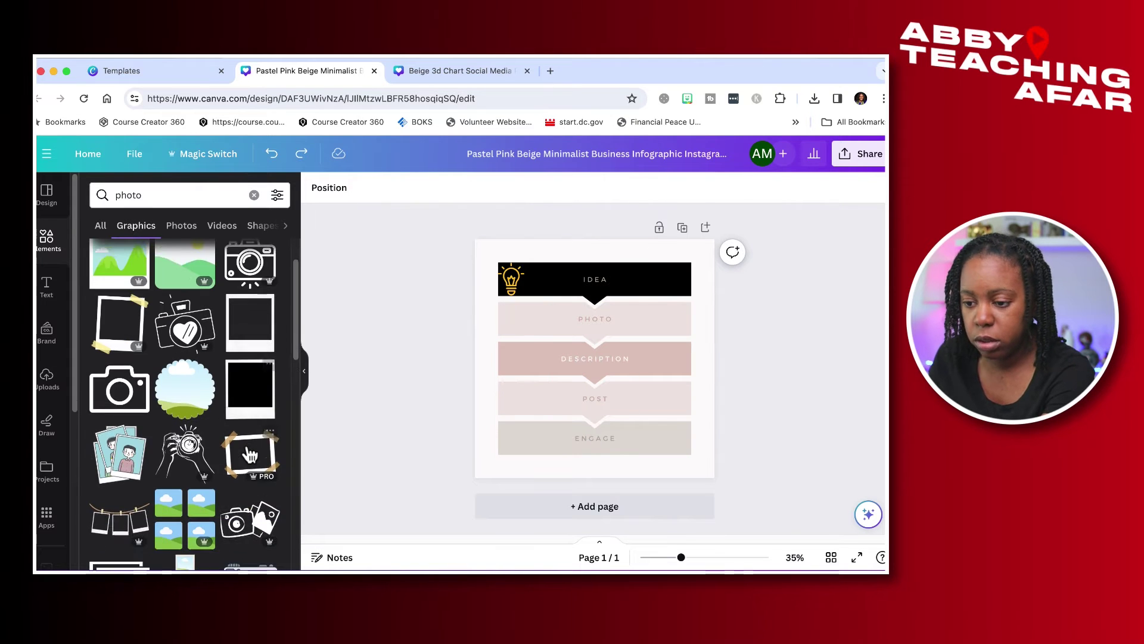
pyautogui.scroll(-2, 179, 387)
pyautogui.click(119, 374)
pyautogui.moveTo(643, 321); pyautogui.dragTo(669, 316)
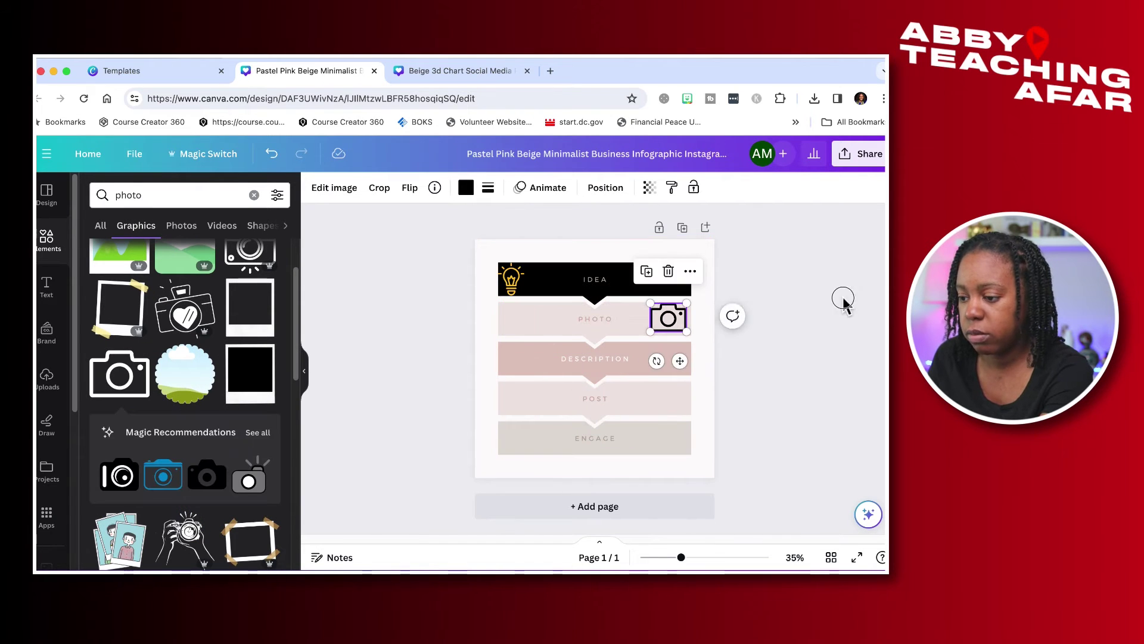
pyautogui.click(843, 301)
pyautogui.click(513, 320)
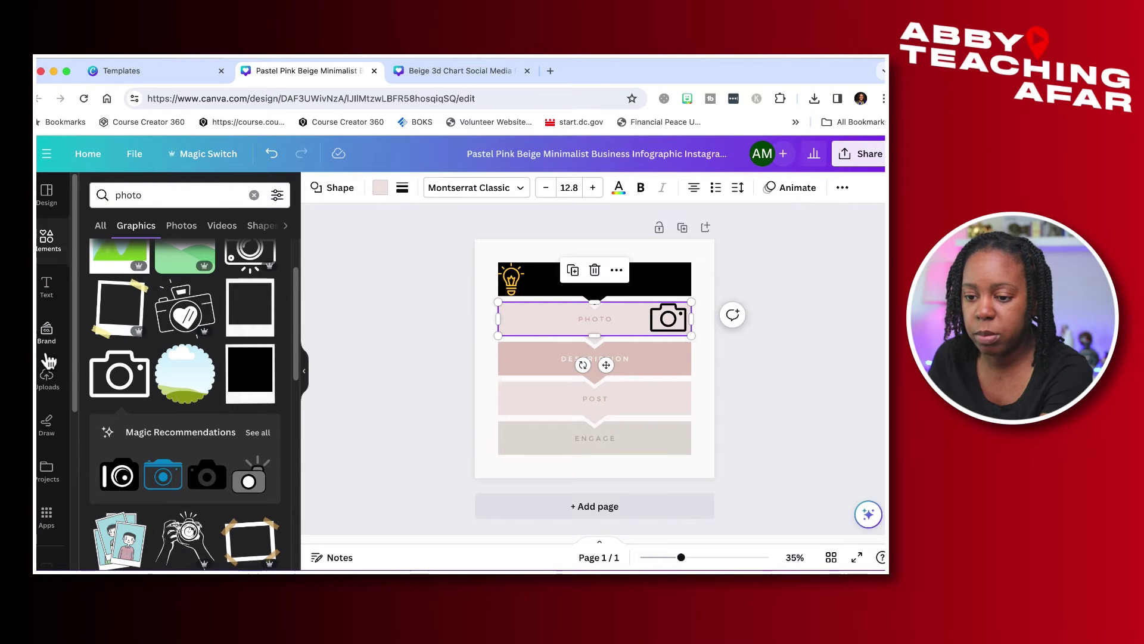
pyautogui.click(48, 334)
# - Fill the PHOTO bar and its arrow with the brand's dark teal
pyautogui.scroll(-5, 202, 447)
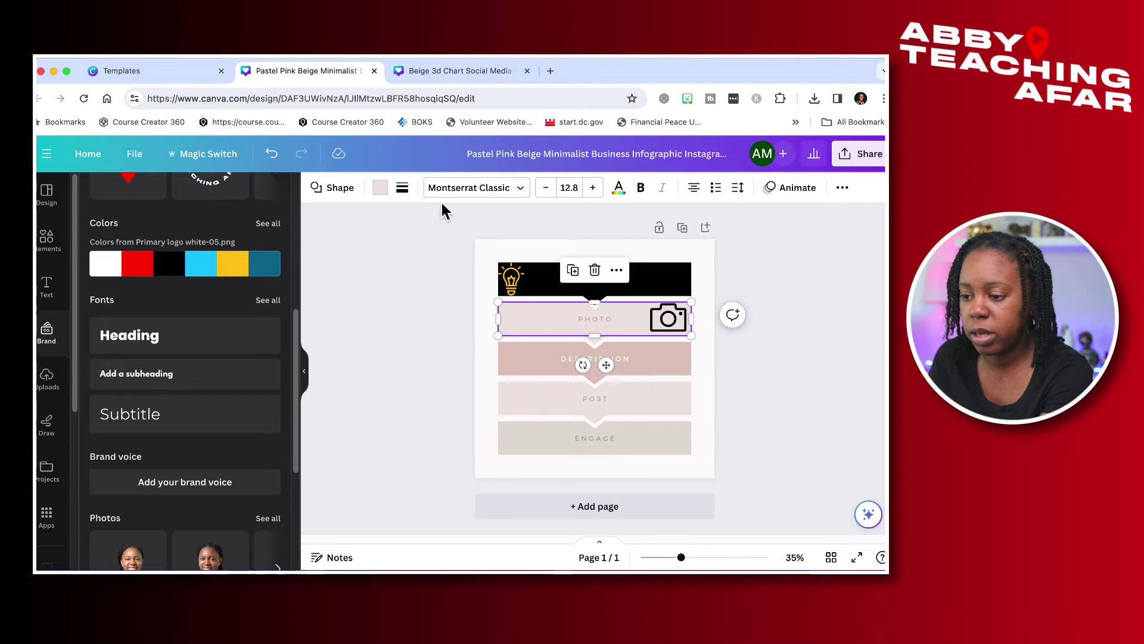
pyautogui.click(380, 192)
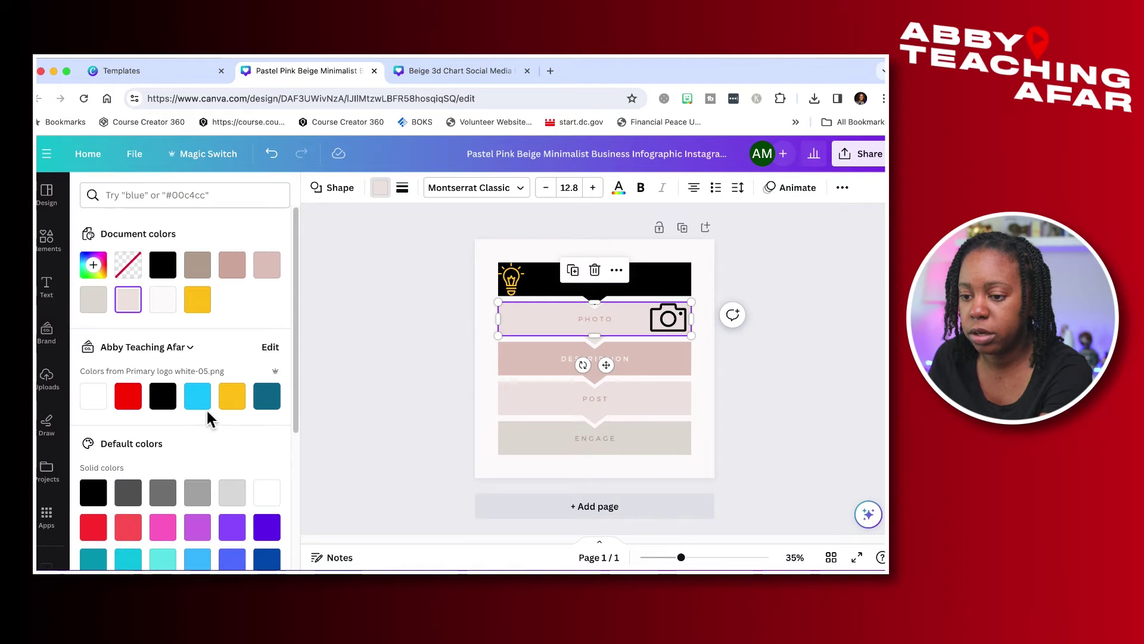
pyautogui.click(266, 397)
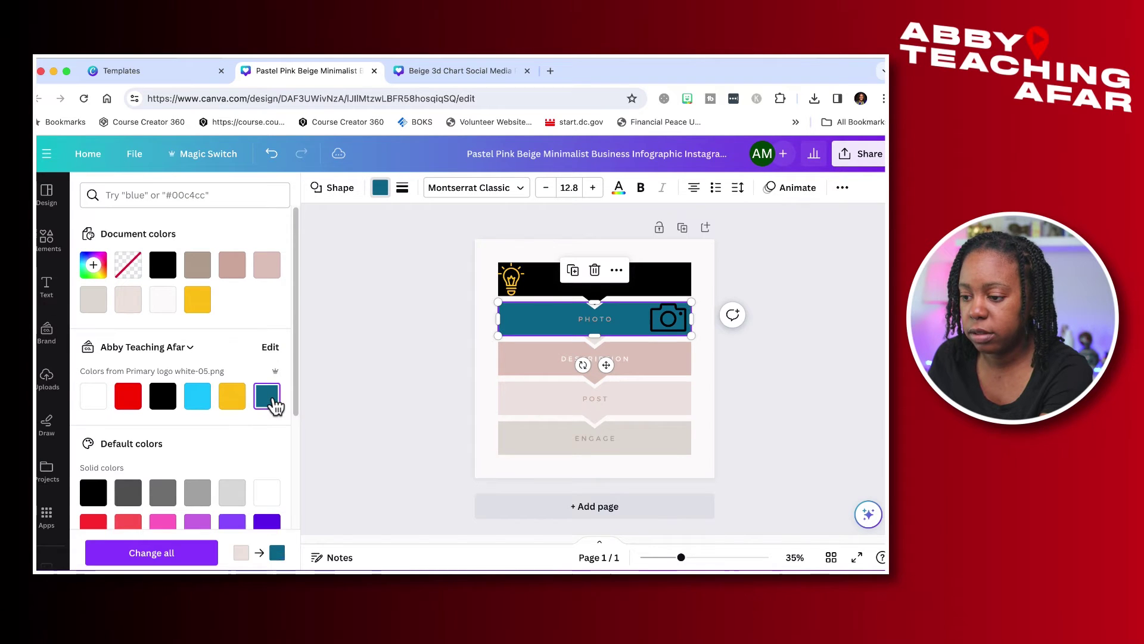
pyautogui.click(589, 342)
pyautogui.click(266, 394)
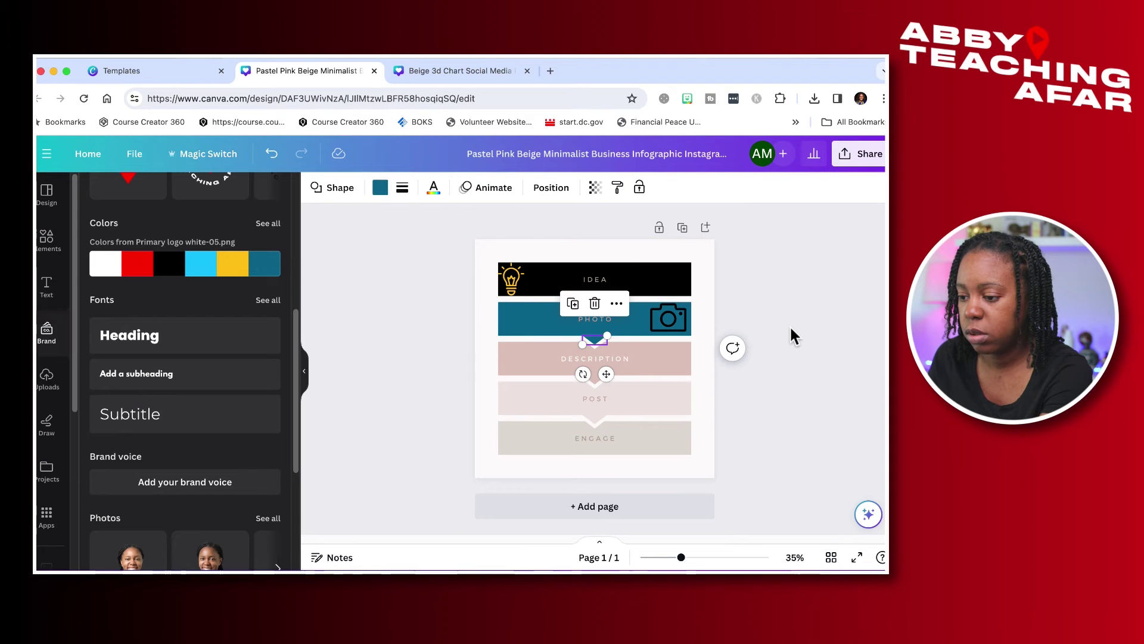
pyautogui.click(794, 336)
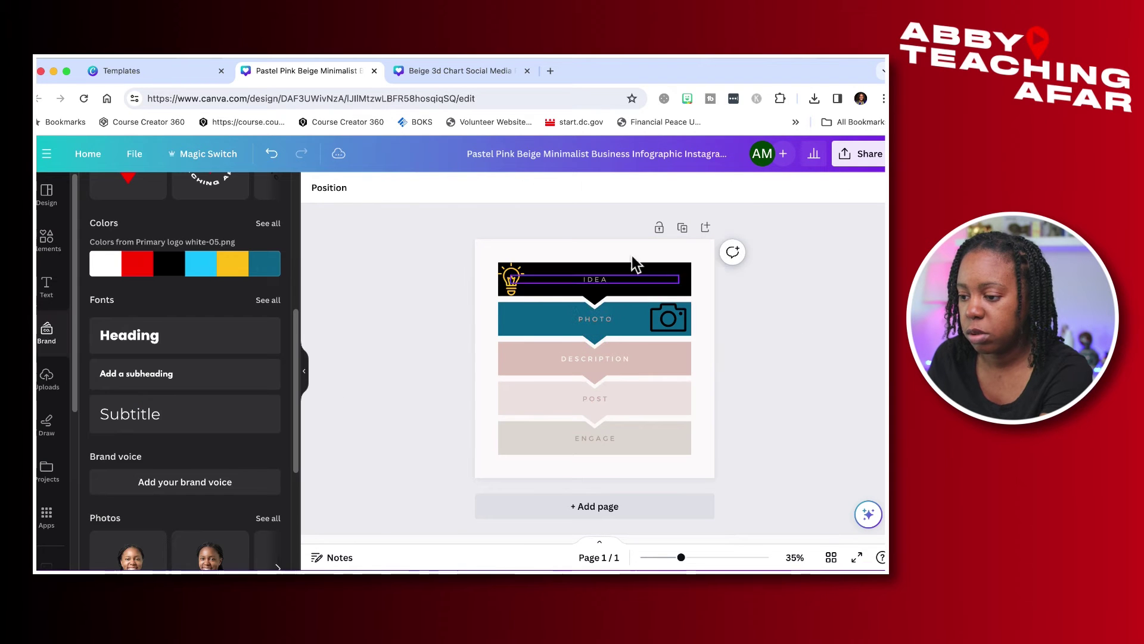
# - Make the IDEA and PHOTO labels white, then switch to the finished how-to infographic
pyautogui.click(589, 291)
pyautogui.click(501, 187)
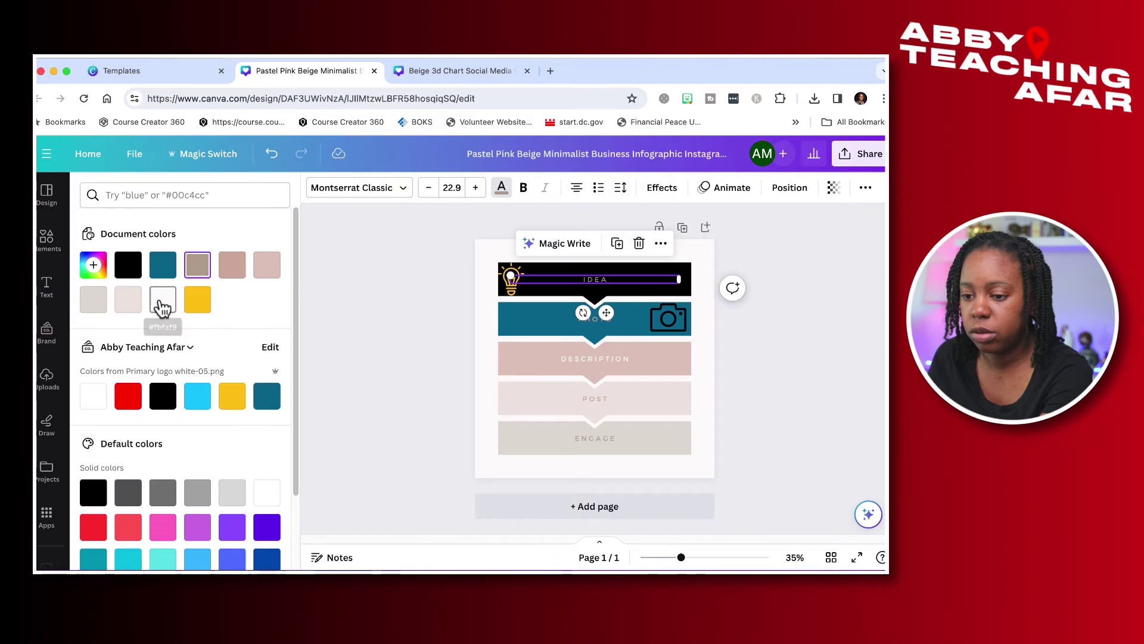
pyautogui.click(94, 397)
pyautogui.click(585, 316)
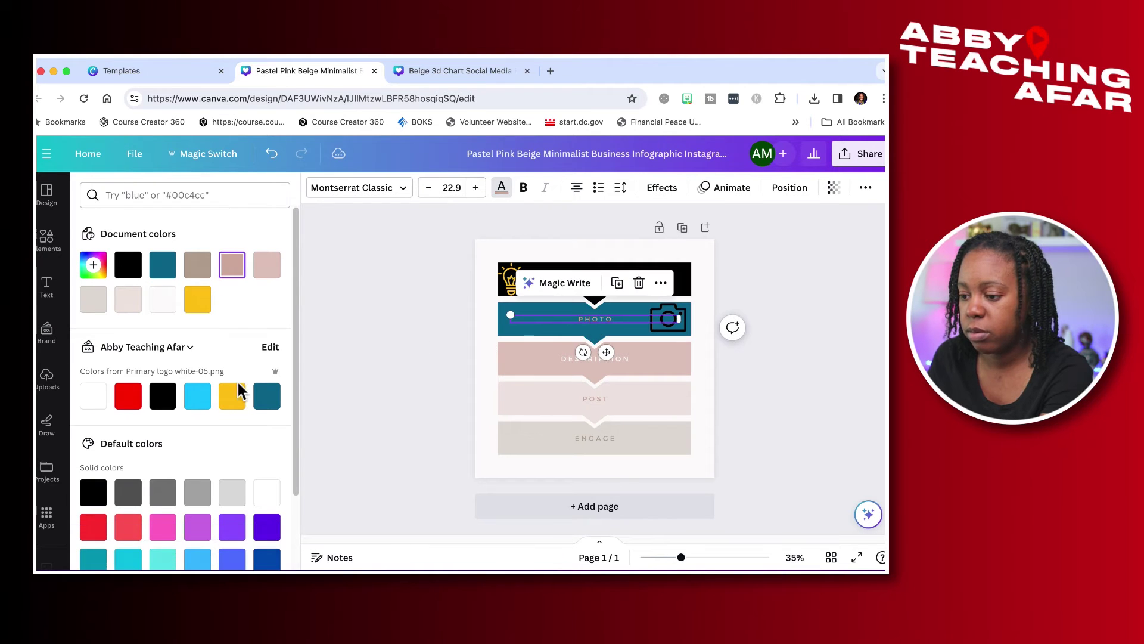
pyautogui.click(96, 397)
pyautogui.click(669, 361)
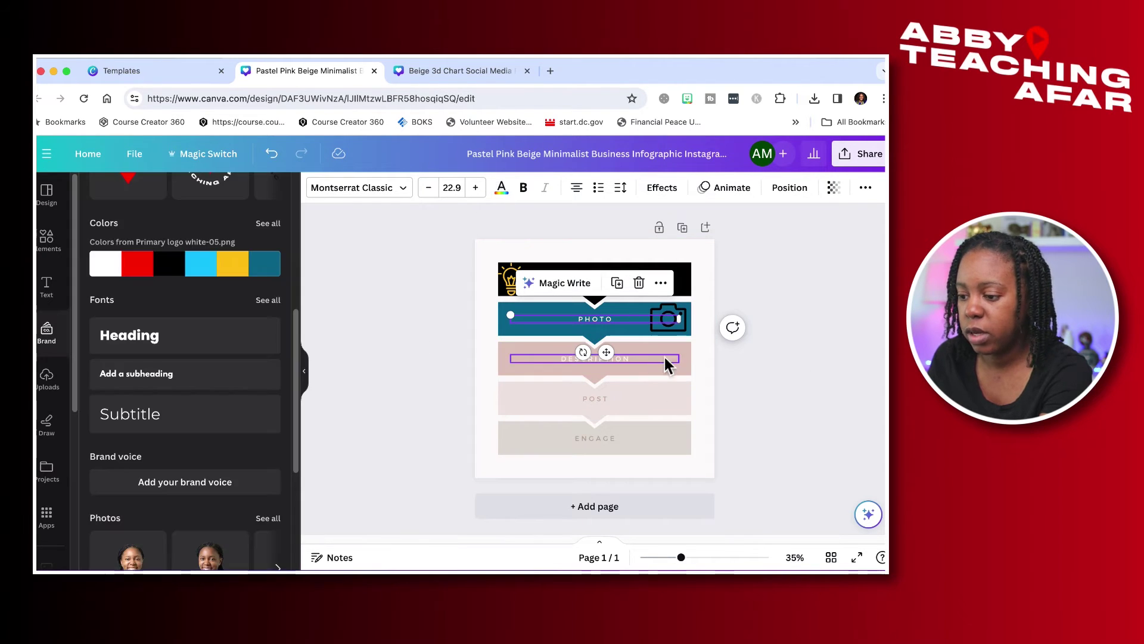
pyautogui.click(771, 301)
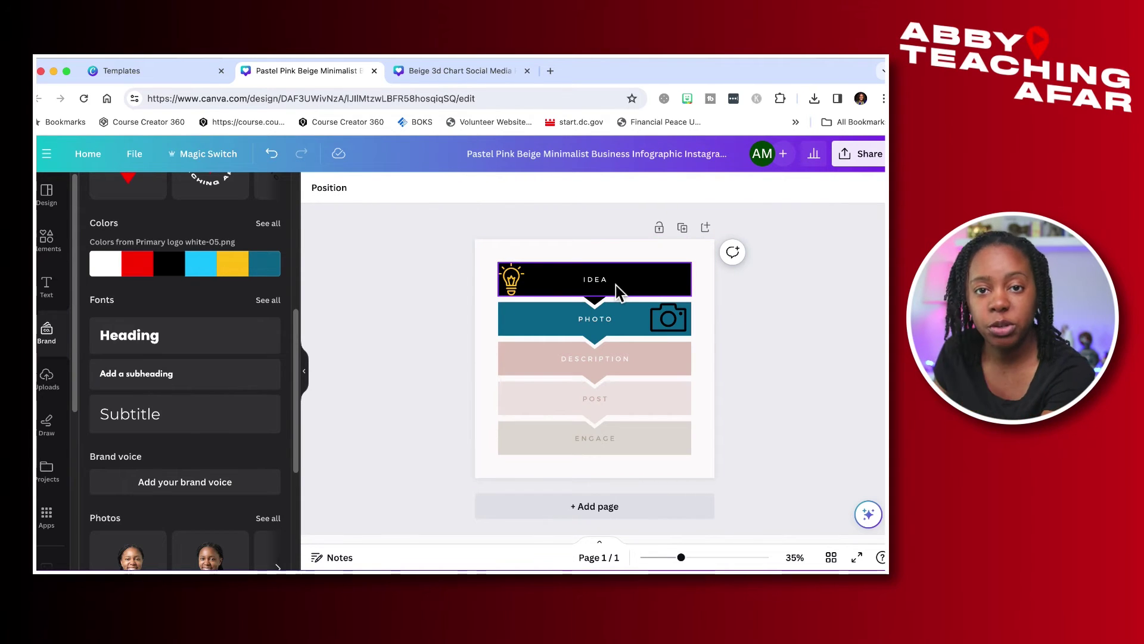
pyautogui.click(441, 71)
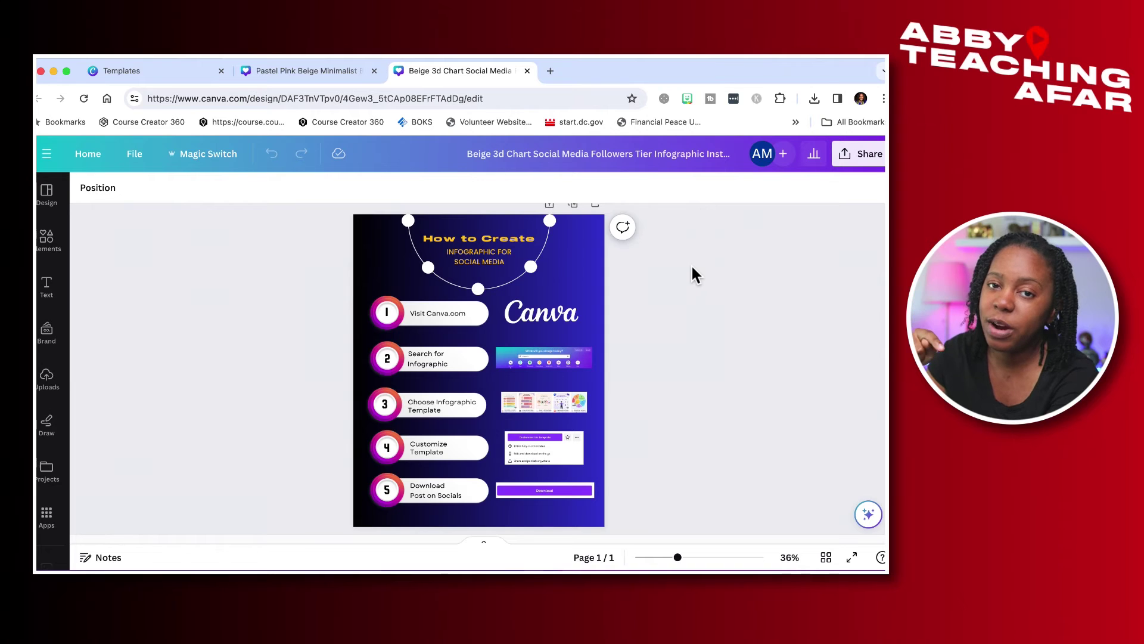
pyautogui.scroll(3, 587, 355)
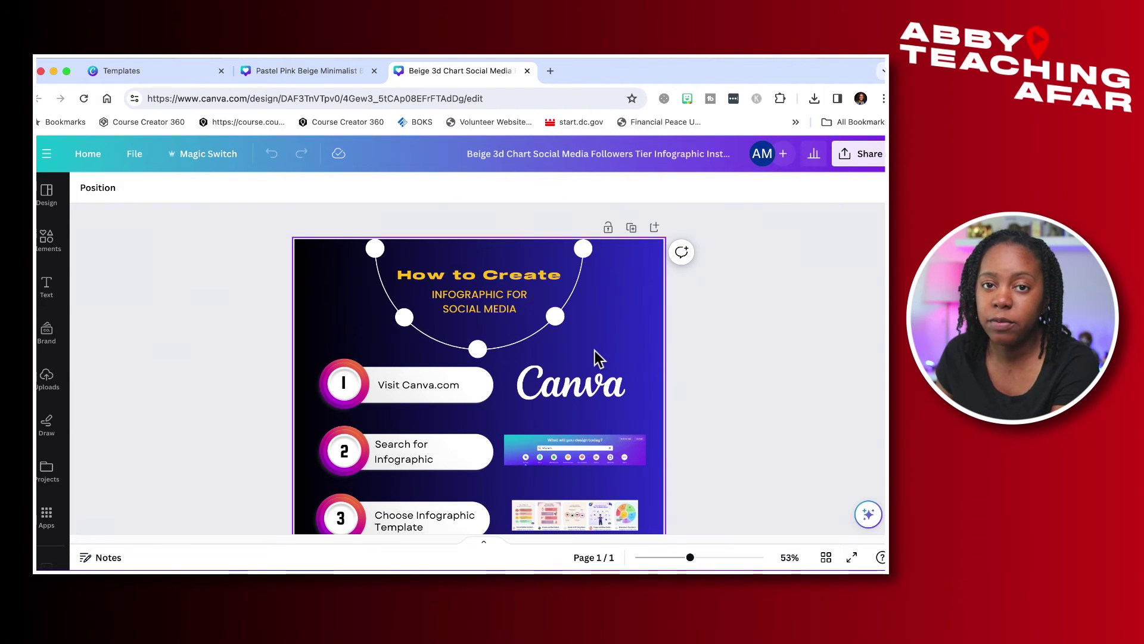
pyautogui.scroll(-1, 594, 351)
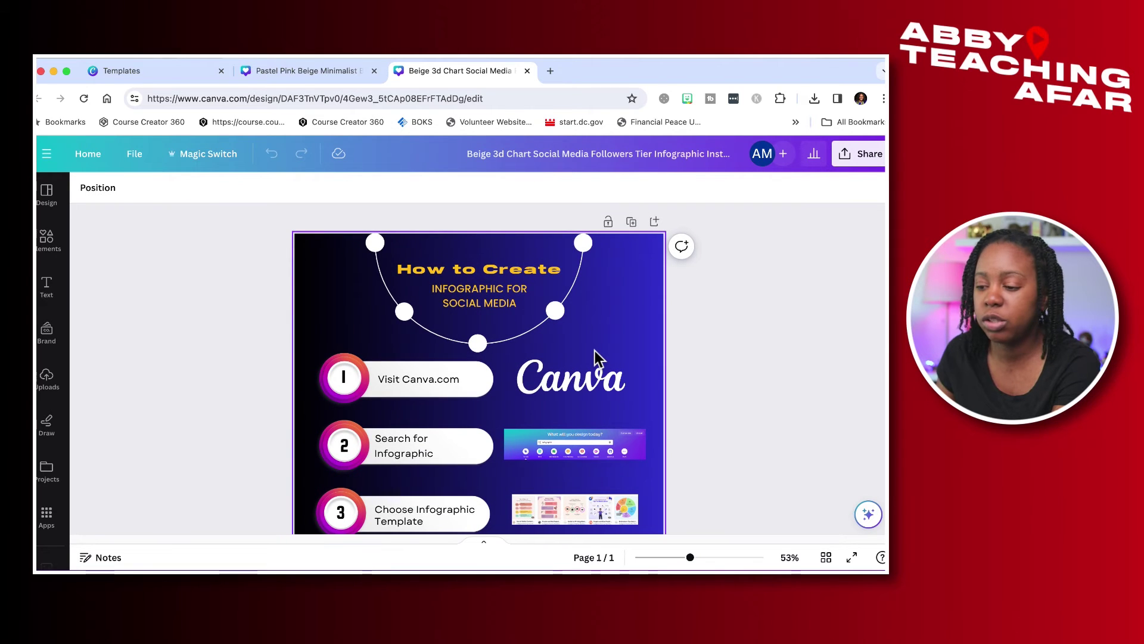
pyautogui.scroll(-1, 594, 350)
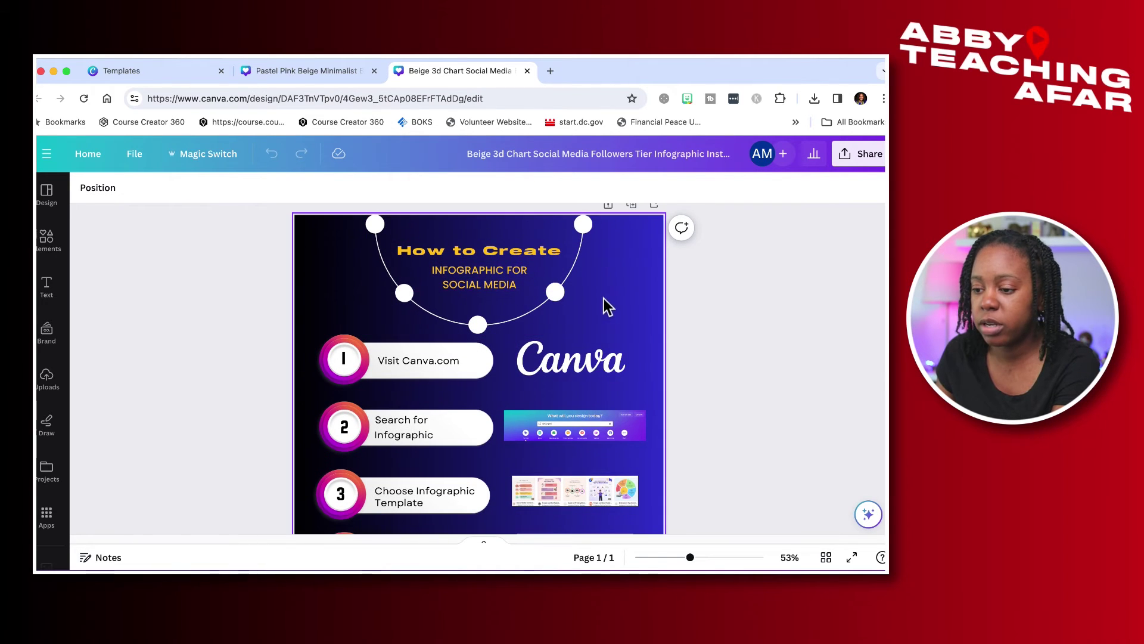
pyautogui.scroll(-4, 623, 311)
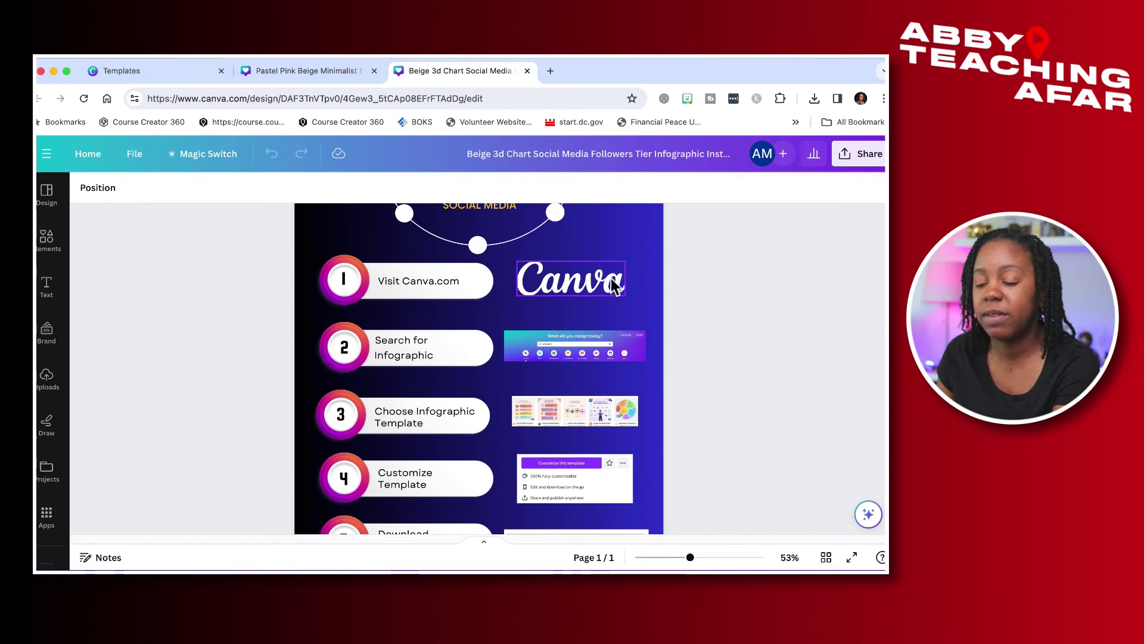
pyautogui.scroll(-2, 618, 286)
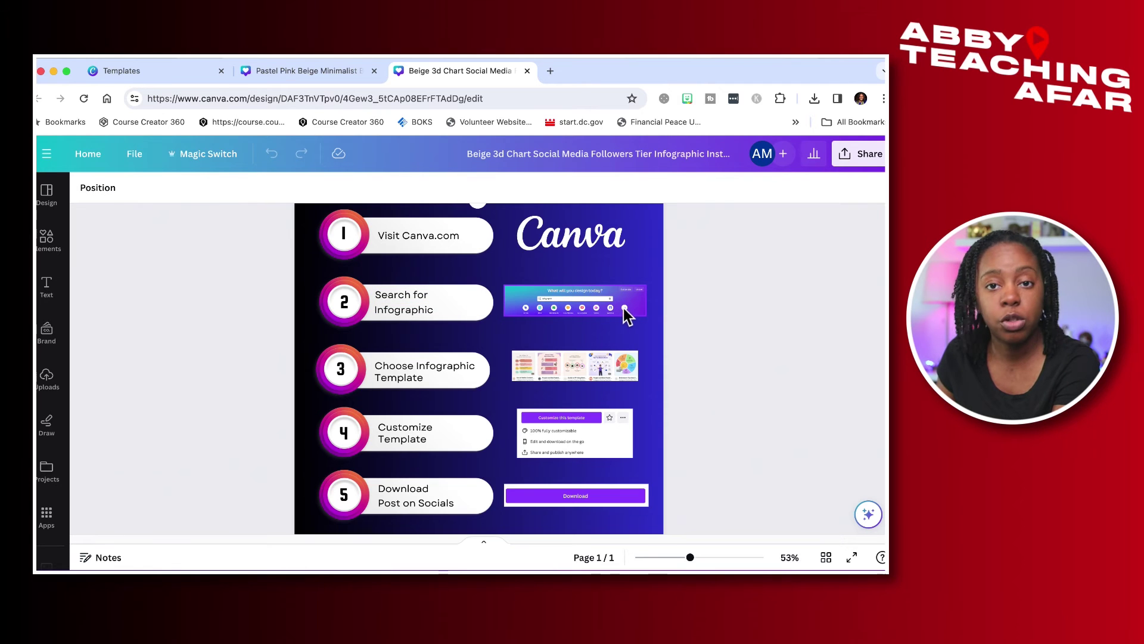
pyautogui.scroll(-2, 626, 313)
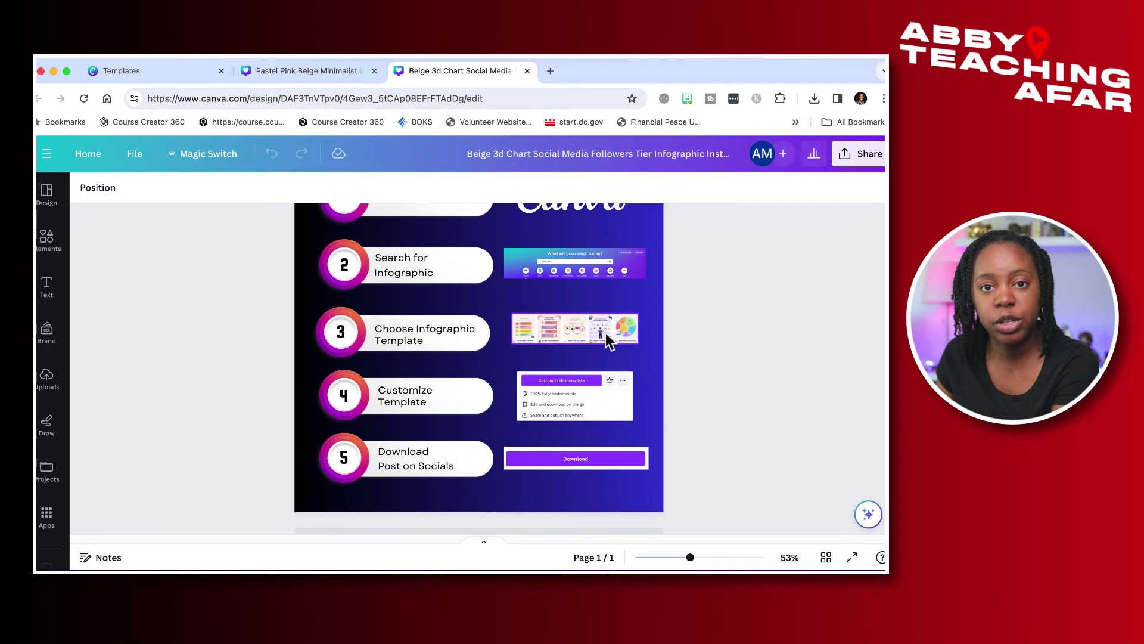
pyautogui.scroll(-2, 511, 328)
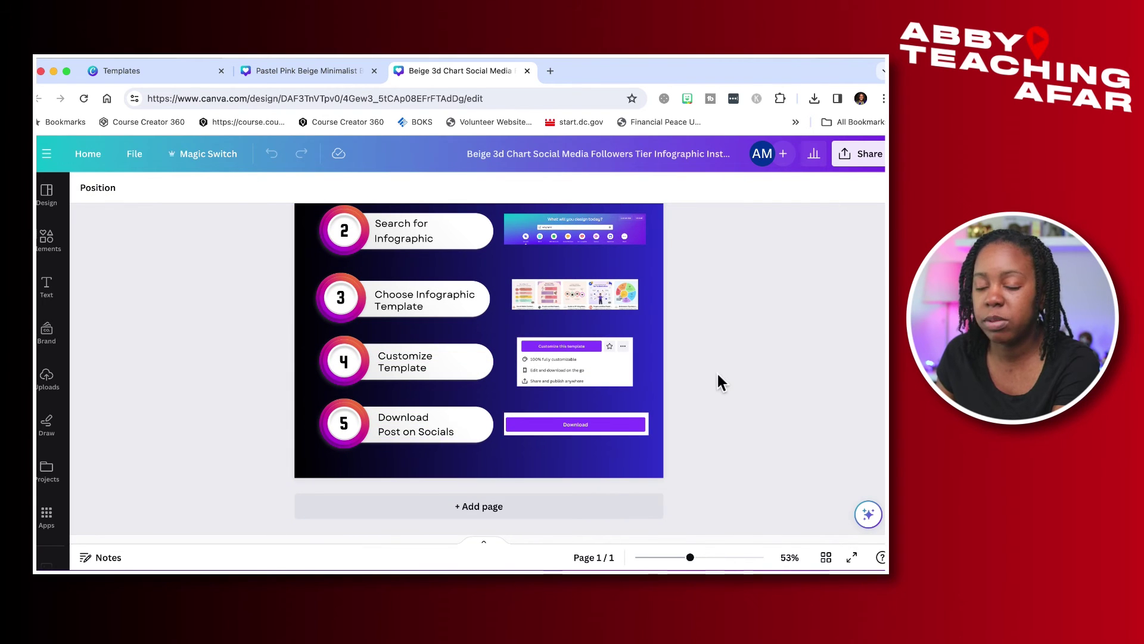
pyautogui.scroll(5, 717, 373)
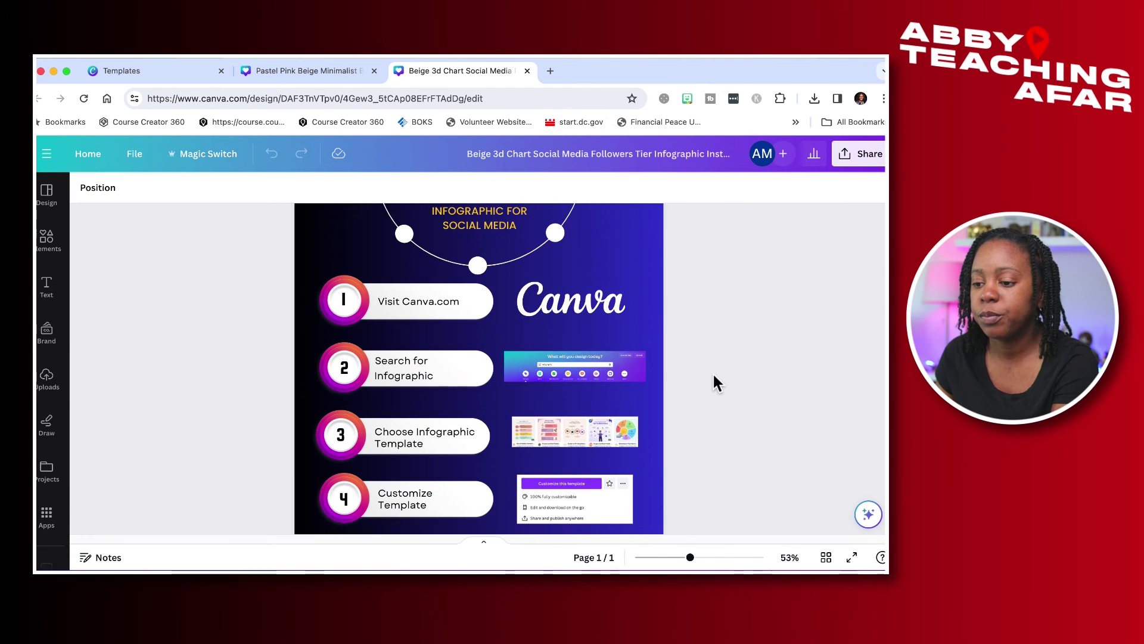
pyautogui.scroll(-3, 714, 383)
pyautogui.scroll(-2, 417, 352)
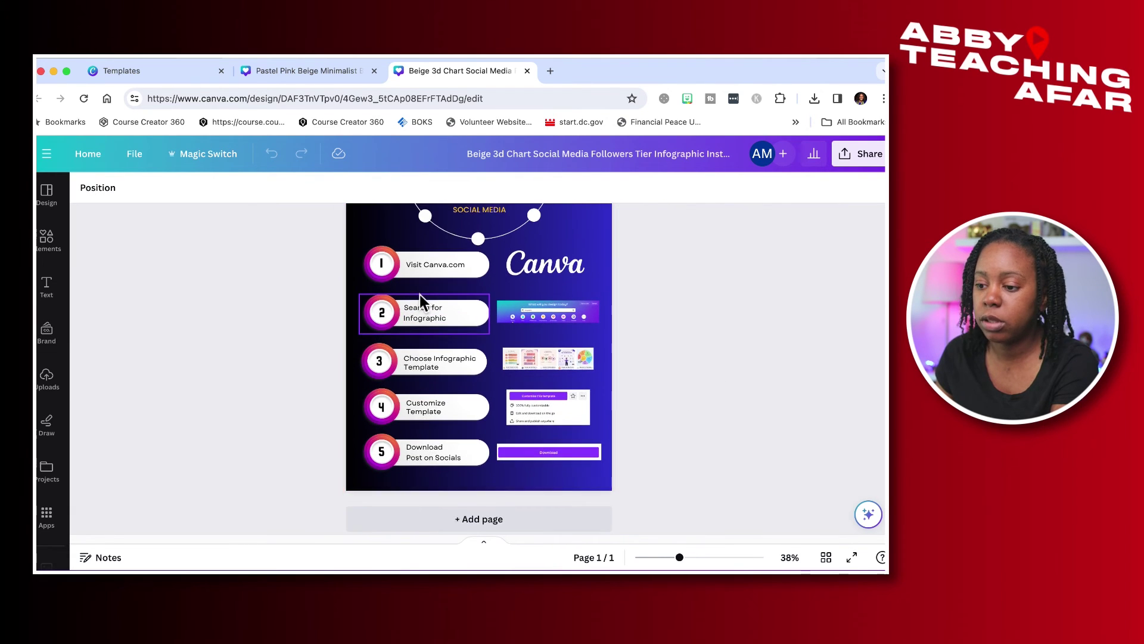
pyautogui.scroll(2, 405, 301)
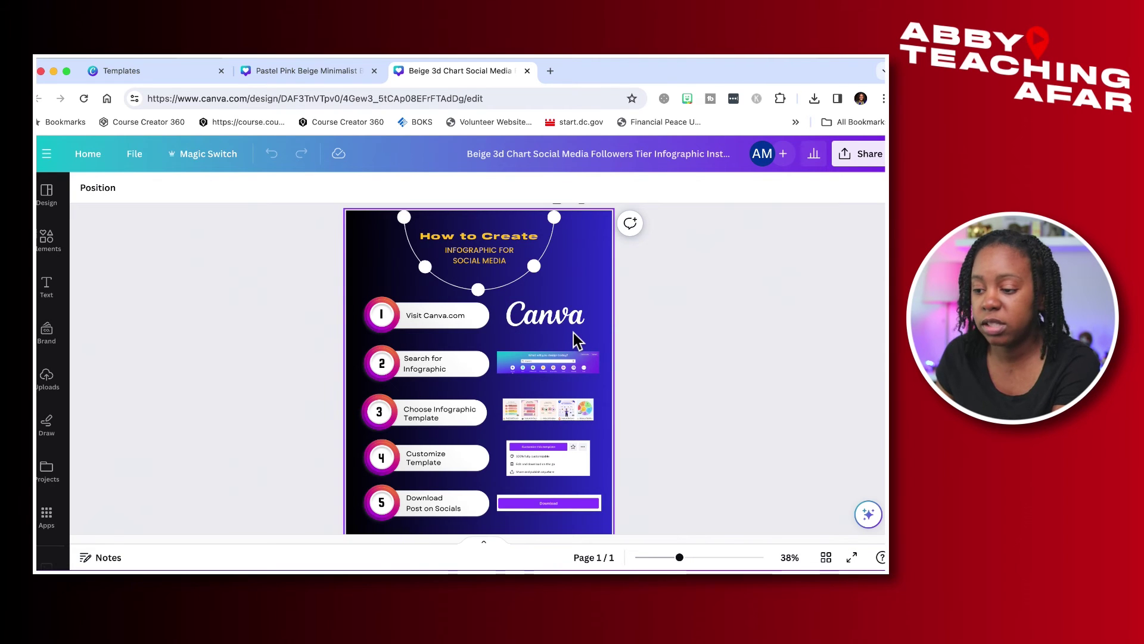
pyautogui.scroll(-1, 574, 339)
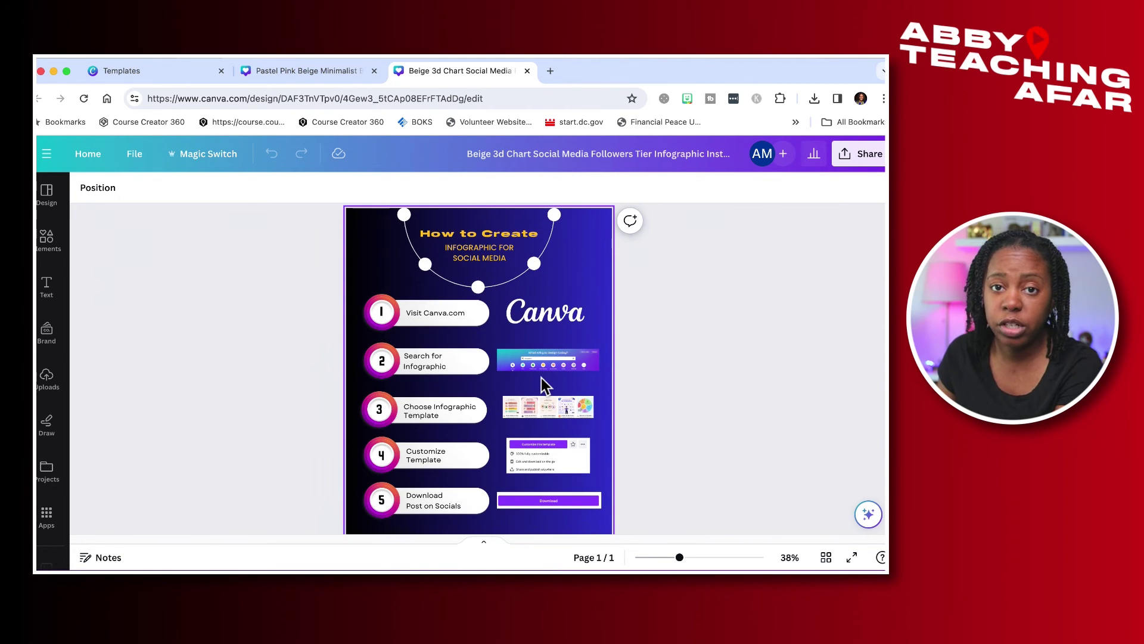
pyautogui.scroll(-1, 541, 377)
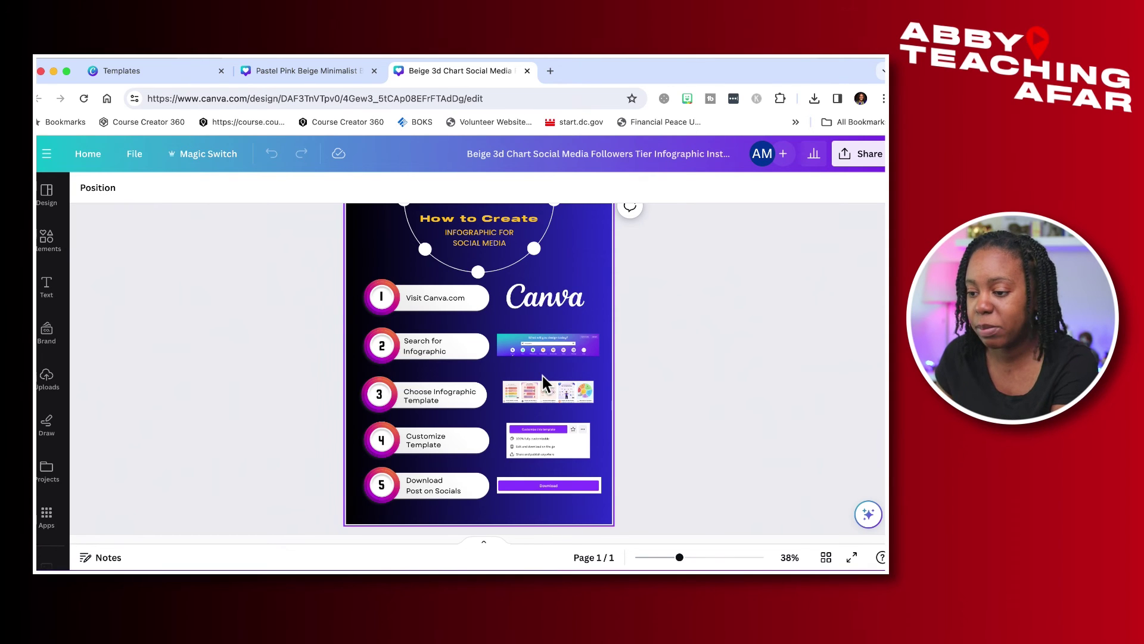
pyautogui.scroll(-2, 542, 376)
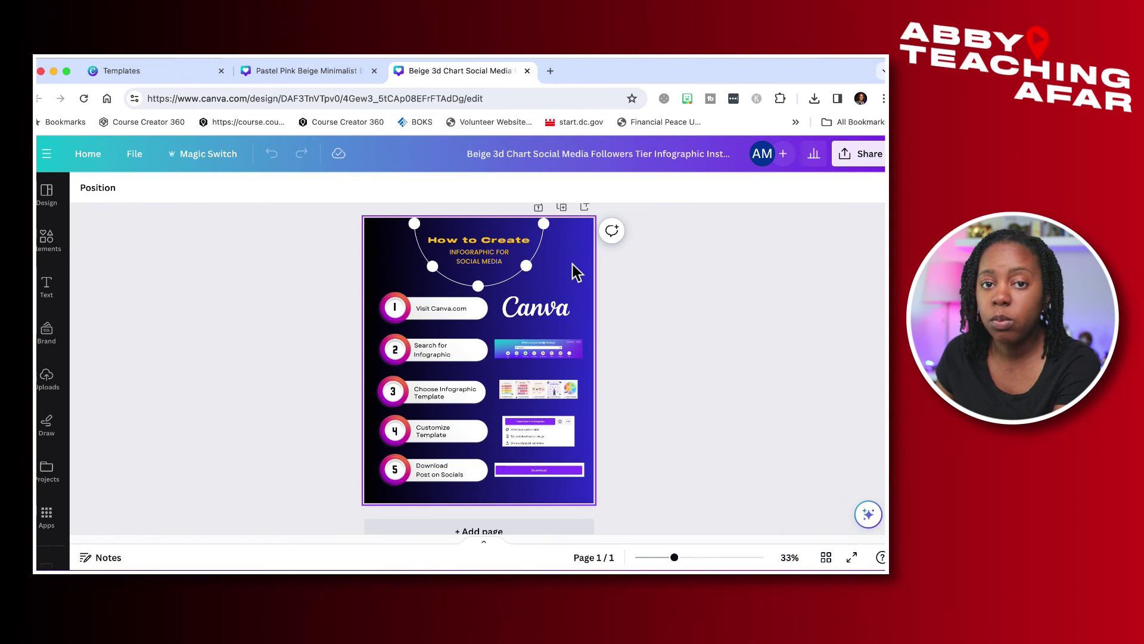
# - Open Share > Download to reach the PNG download options at 1,080 × 1,350 px
pyautogui.click(860, 156)
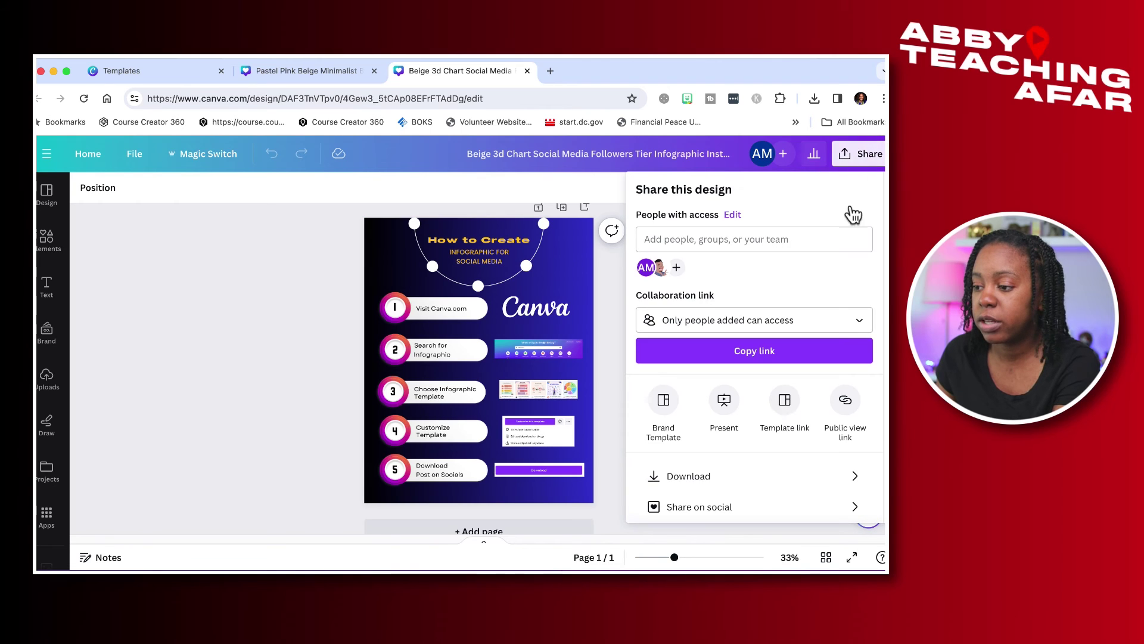
pyautogui.click(745, 475)
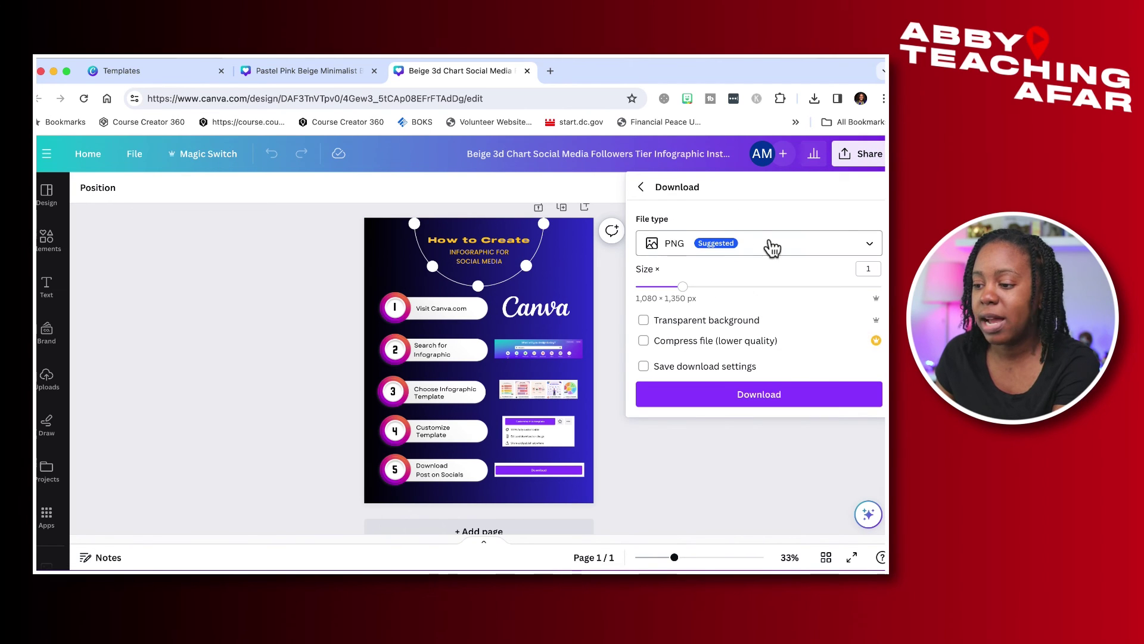